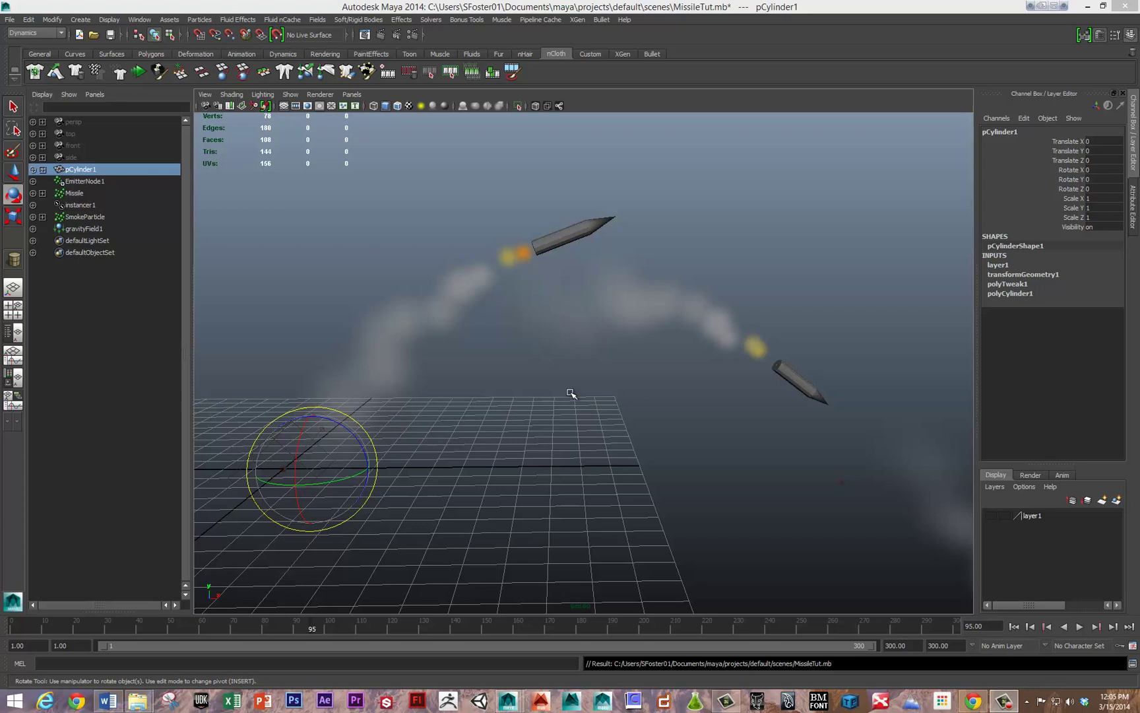
- Replay the missile animation from the start and stop it to inspect the smoke
{"action": "left_click", "coordinate": [1015, 627]}
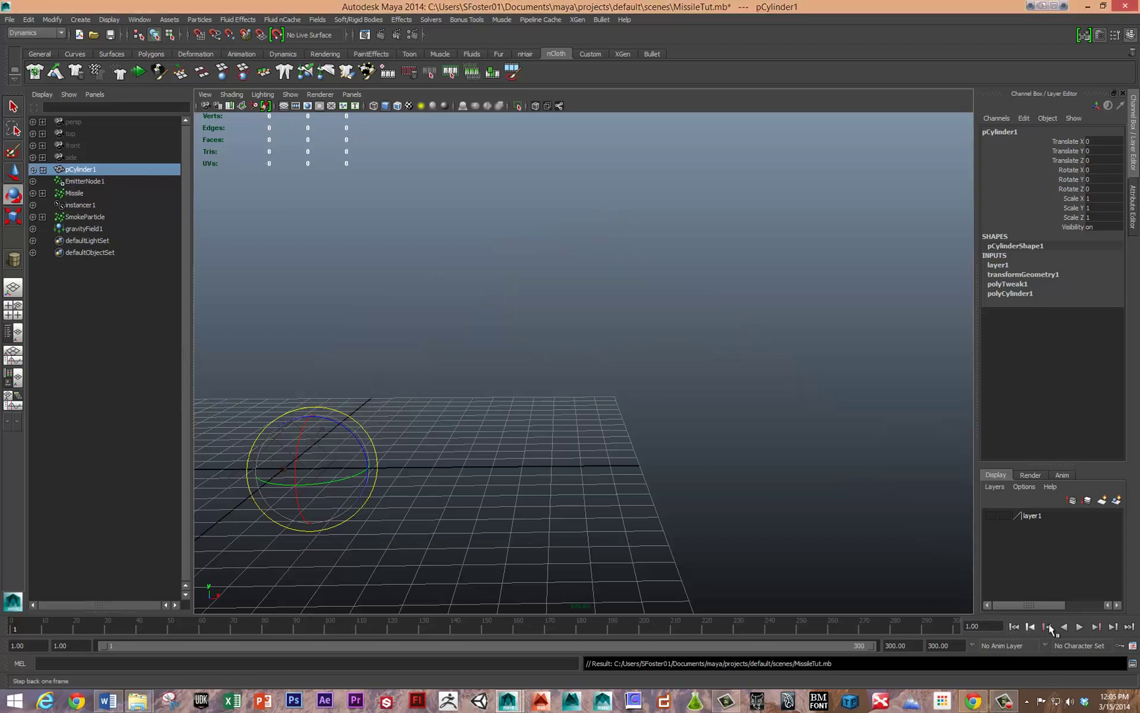
{"action": "left_click", "coordinate": [1078, 628]}
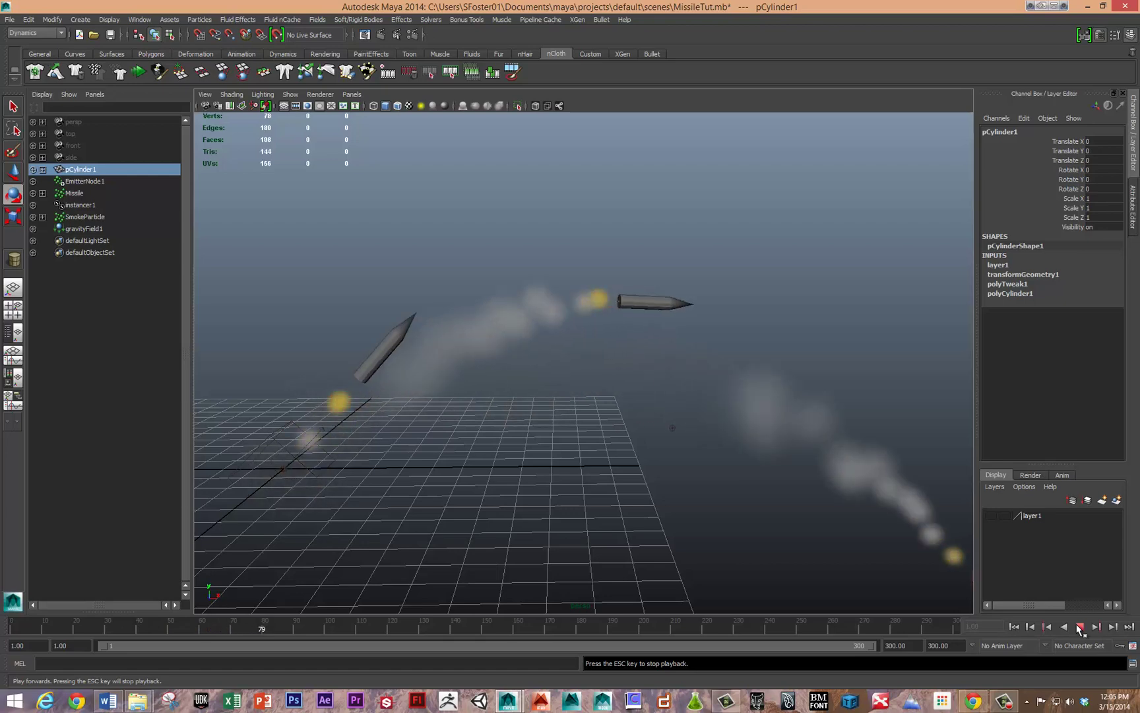
{"action": "left_click", "coordinate": [1078, 627]}
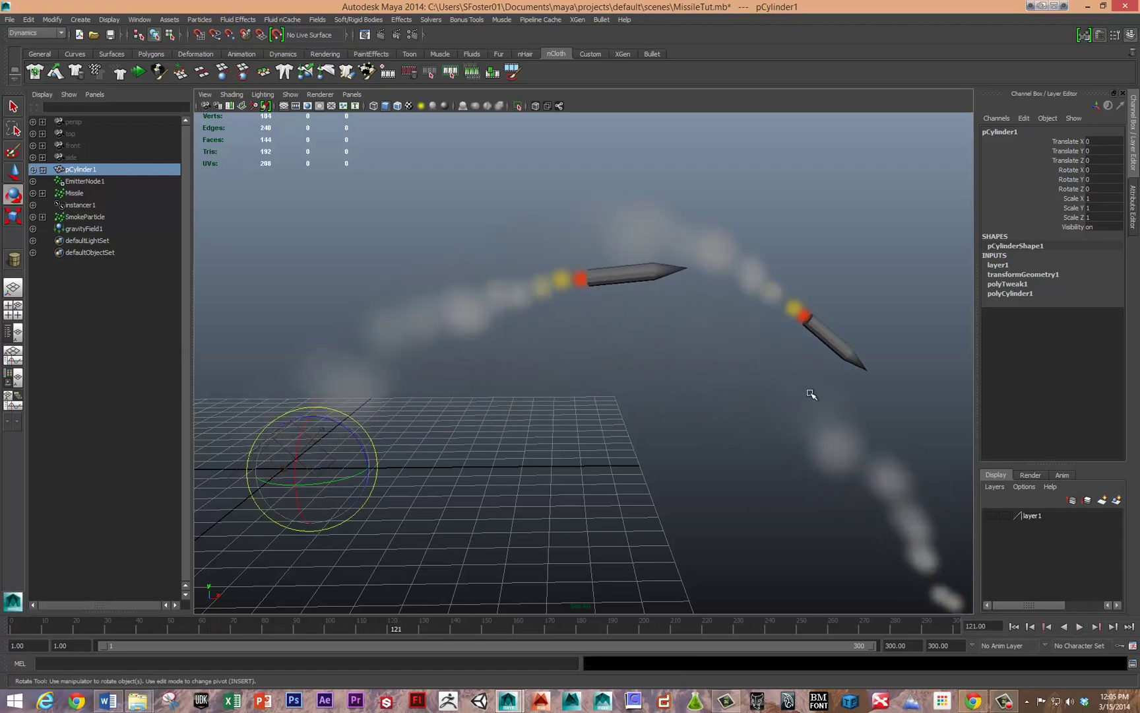
- Set the SmokeParticle emitter's emission speed to 0.05 in EmitterNode2
{"action": "left_click", "coordinate": [512, 270]}
{"action": "key", "text": "ctrl+a"}
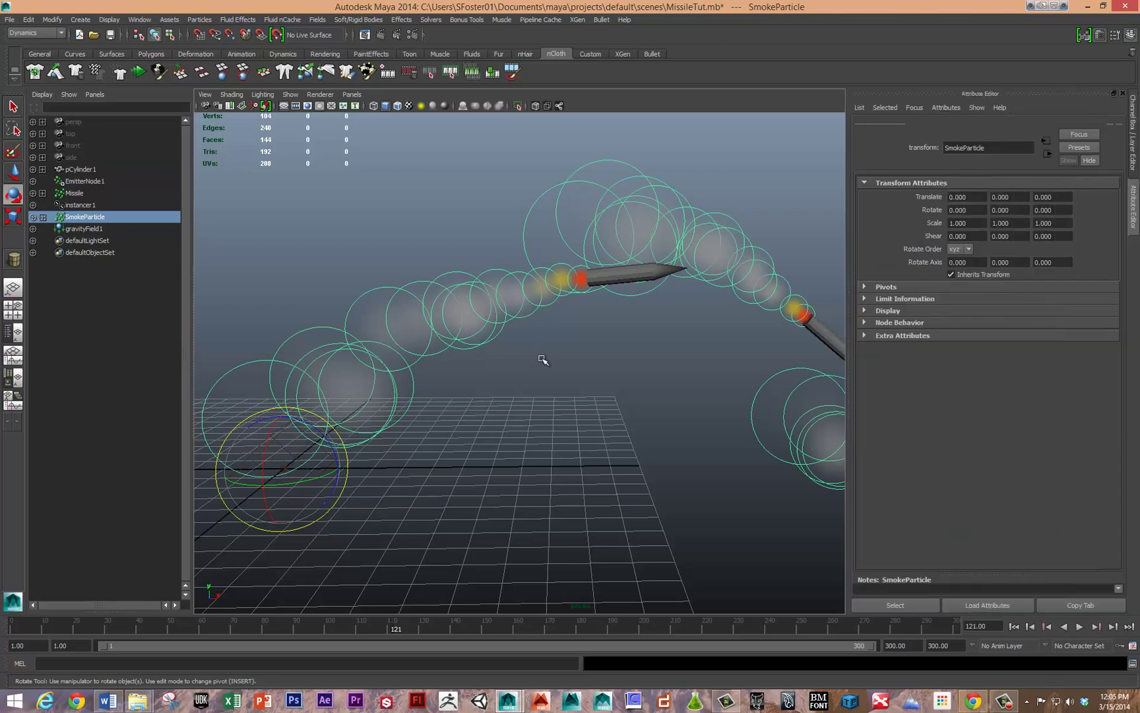
{"action": "left_click", "coordinate": [940, 130]}
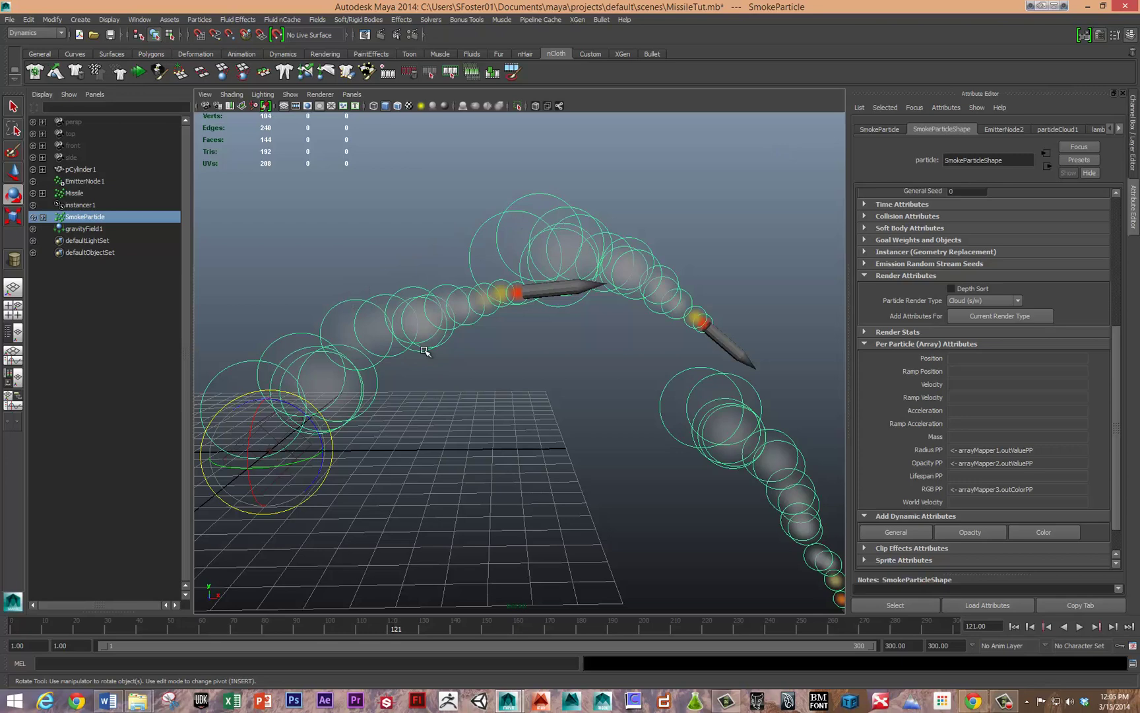
{"action": "scroll", "coordinate": [1021, 343], "scroll_direction": "up", "scroll_amount": 5}
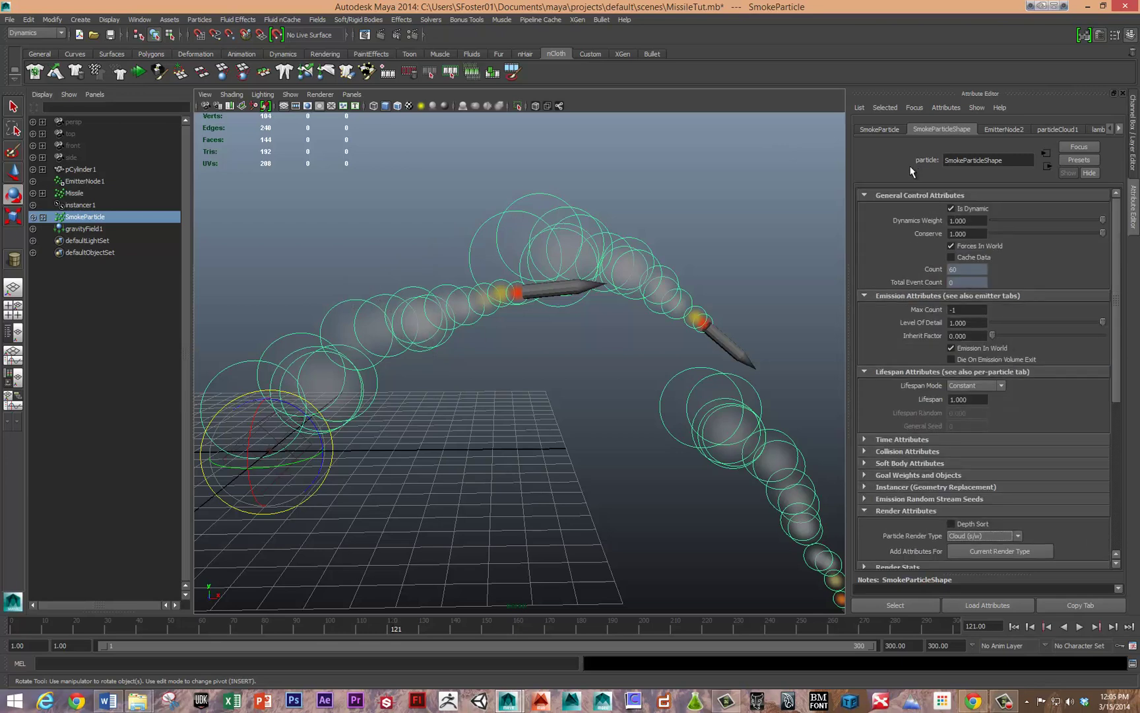
{"action": "left_click", "coordinate": [1003, 129]}
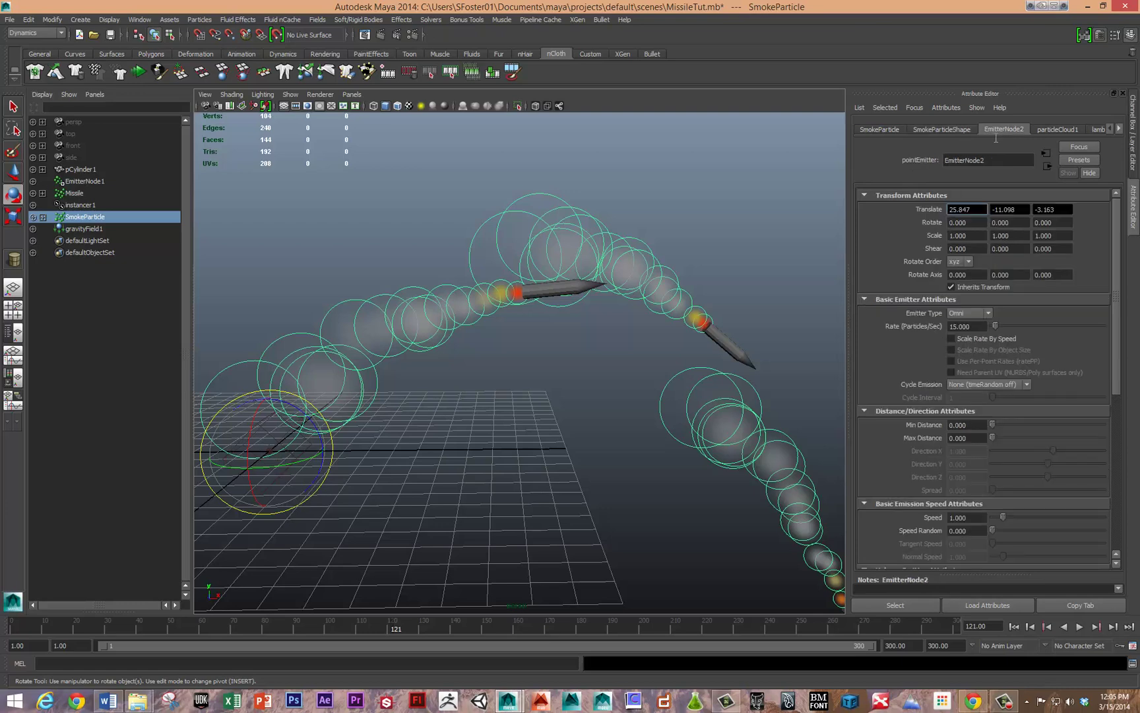
{"action": "double_click", "coordinate": [963, 518]}
- Preview the tighter trails by playing the animation with nothing selected
{"action": "left_click", "coordinate": [385, 223]}
{"action": "key", "text": "alt+v"}
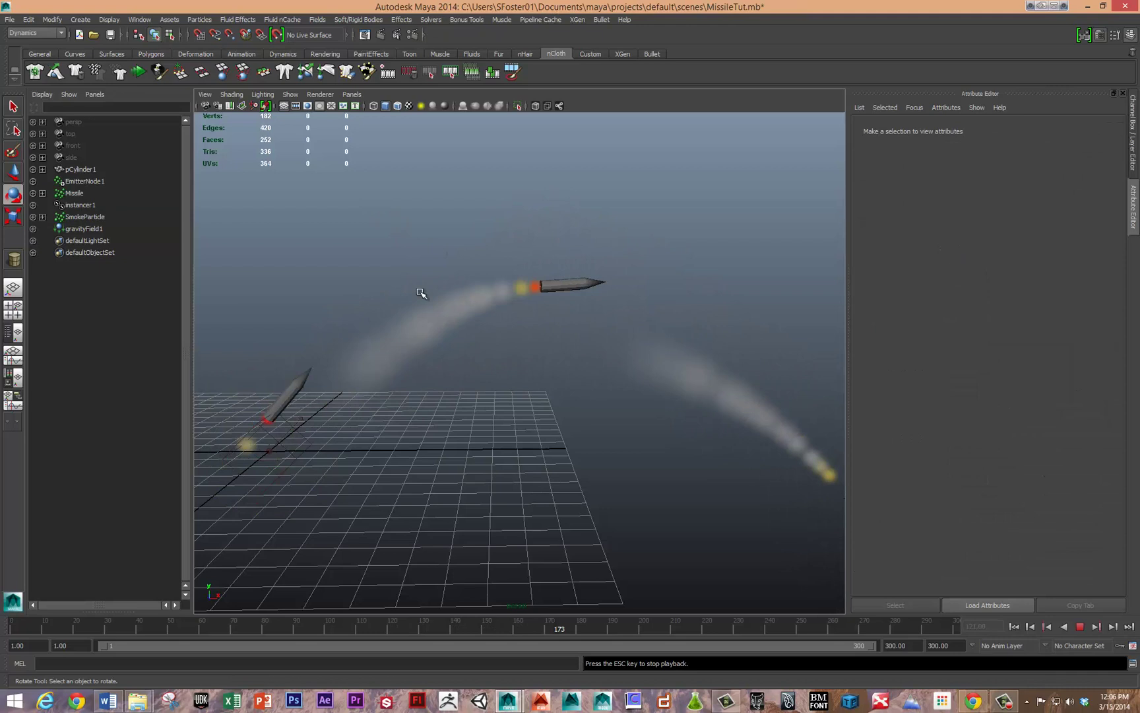
{"action": "key", "text": "Escape"}
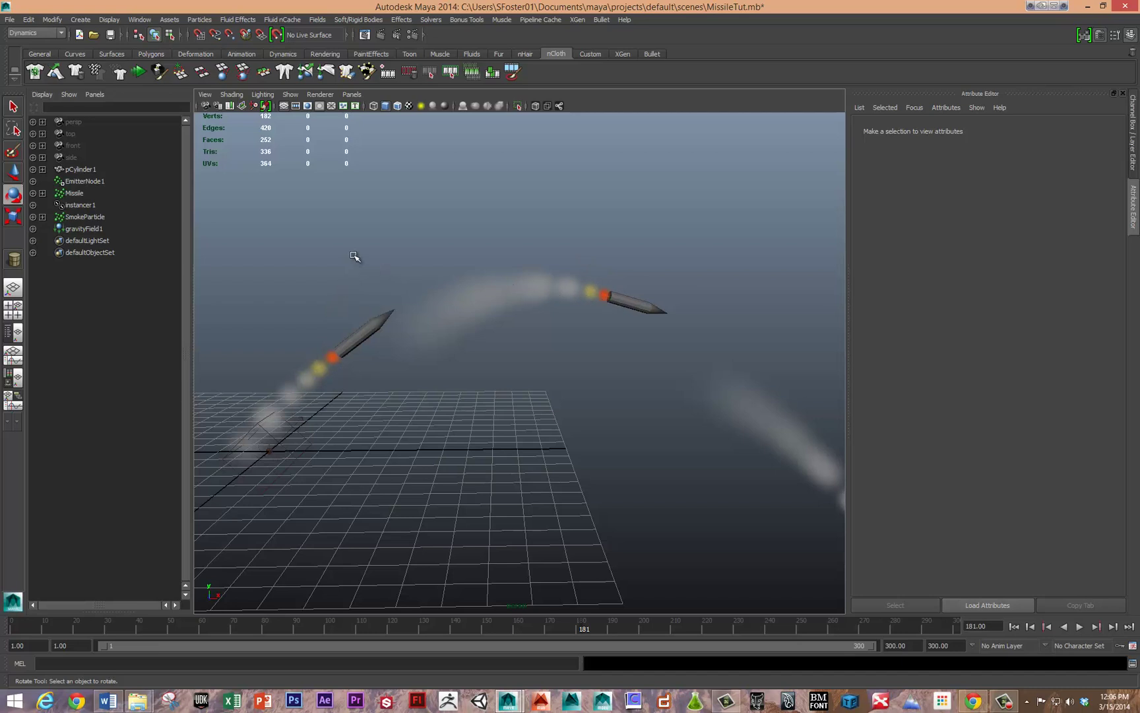
- Test-render frame 181 of the smoke, switch to the Hypershade/Persp layout, and close Render View
{"action": "left_click", "coordinate": [460, 248]}
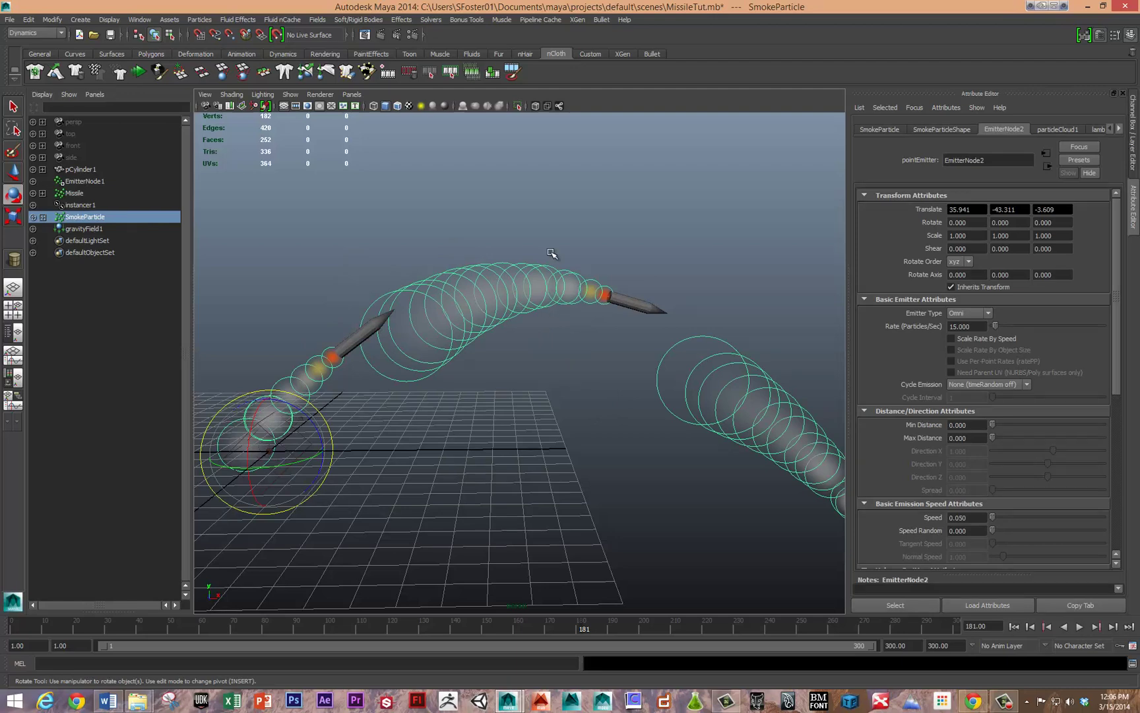
{"action": "left_click", "coordinate": [380, 35]}
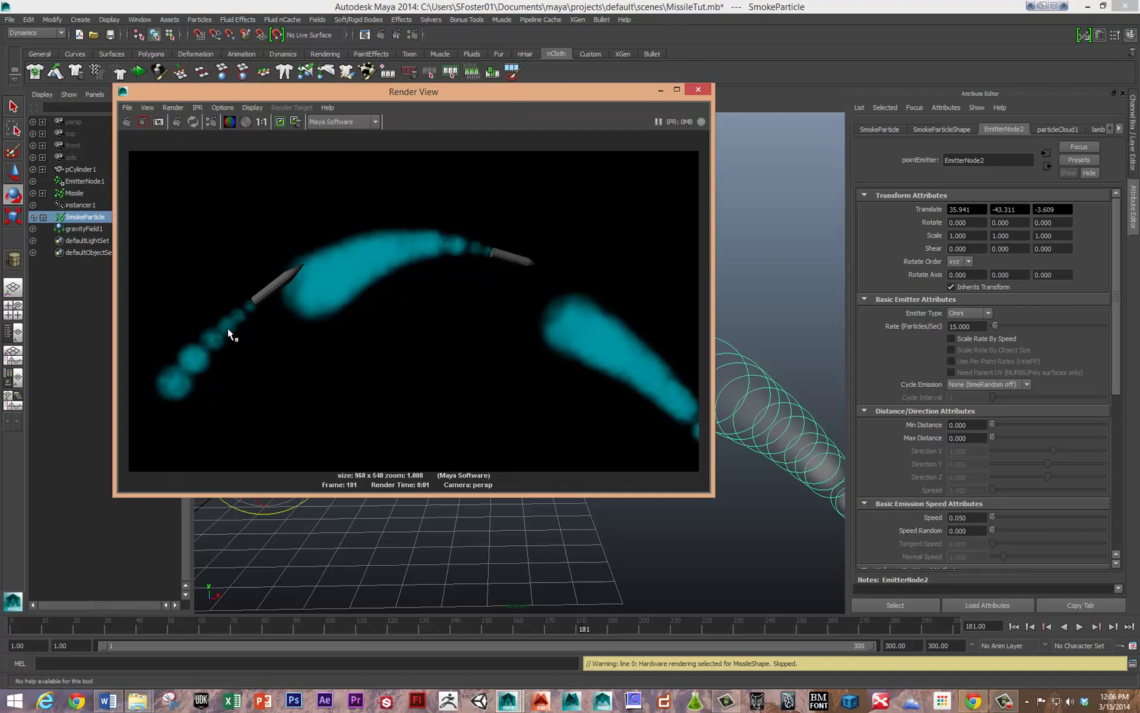
{"action": "left_click", "coordinate": [13, 379]}
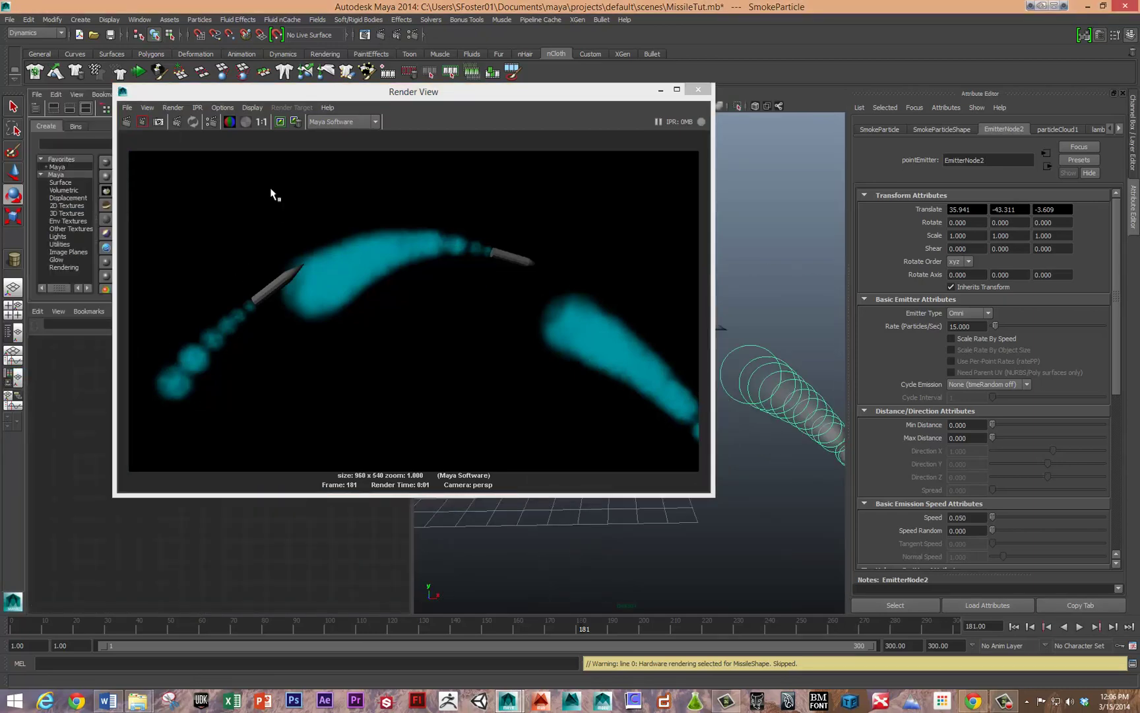
{"action": "mouse_move", "coordinate": [248, 91]}
{"action": "left_mouse_down"}
{"action": "mouse_move", "coordinate": [604, 126]}
{"action": "mouse_move", "coordinate": [501, 153]}
{"action": "left_mouse_up"}
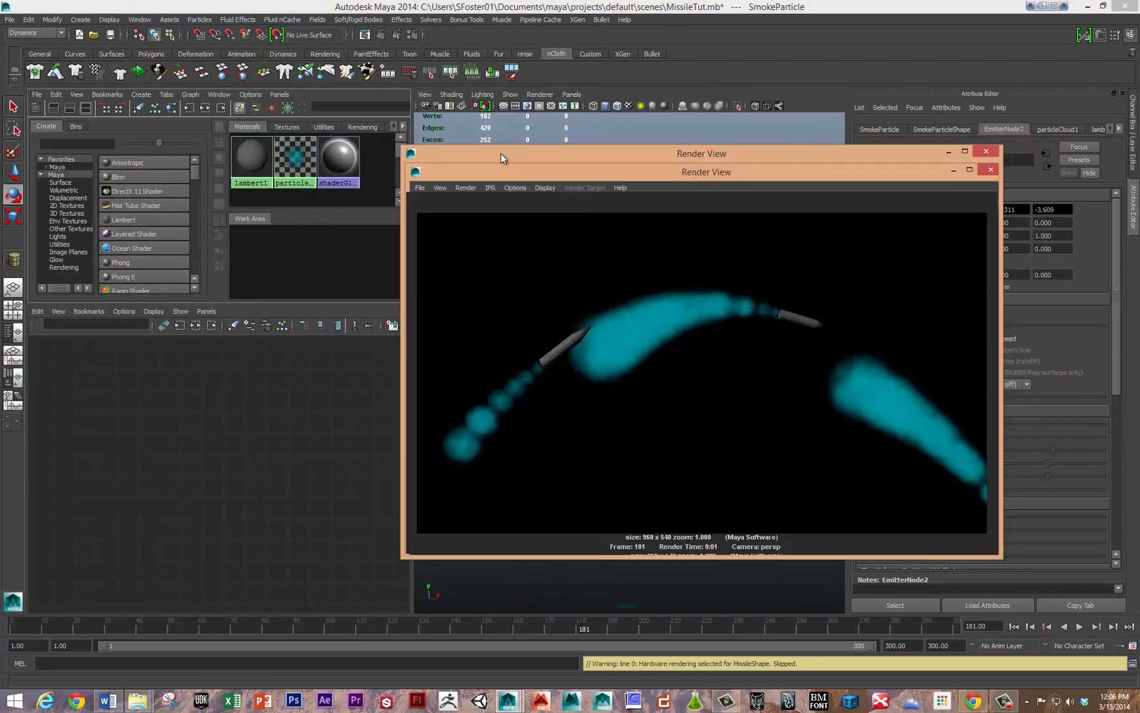
{"action": "left_click", "coordinate": [986, 153]}
- Clear the selection, enlarge the Hypershade node area, and reselect the smoke particles
{"action": "left_click", "coordinate": [718, 267]}
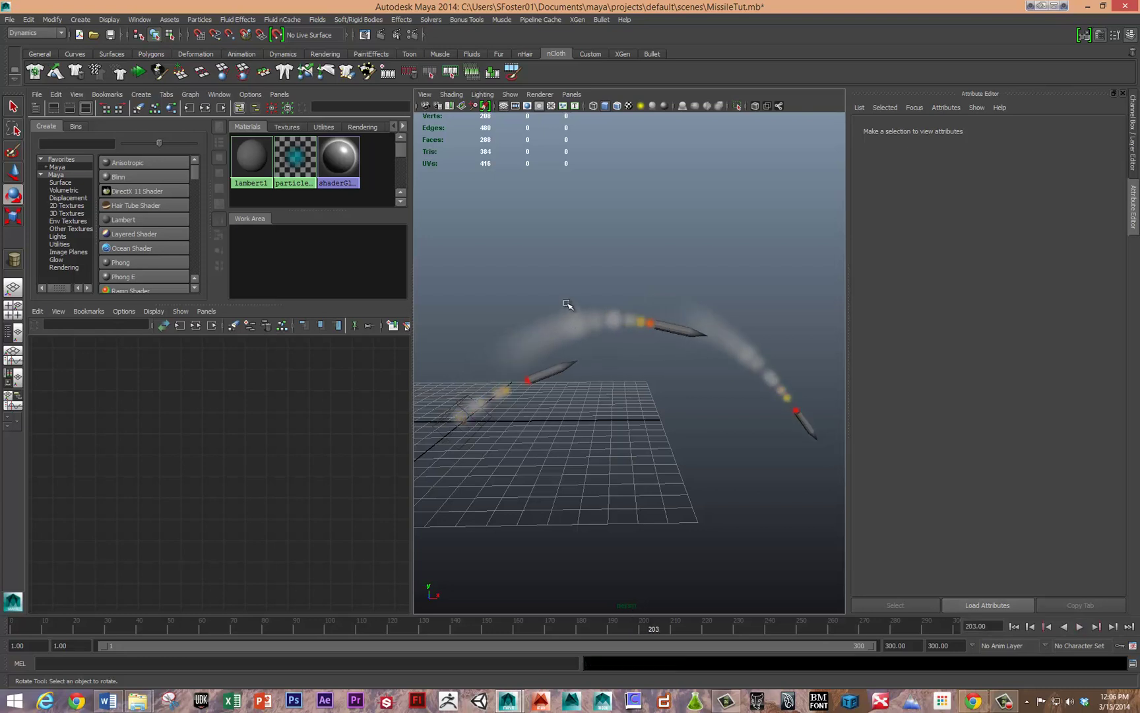
{"action": "left_click_drag", "start_coordinate": [195, 305], "coordinate": [195, 613]}
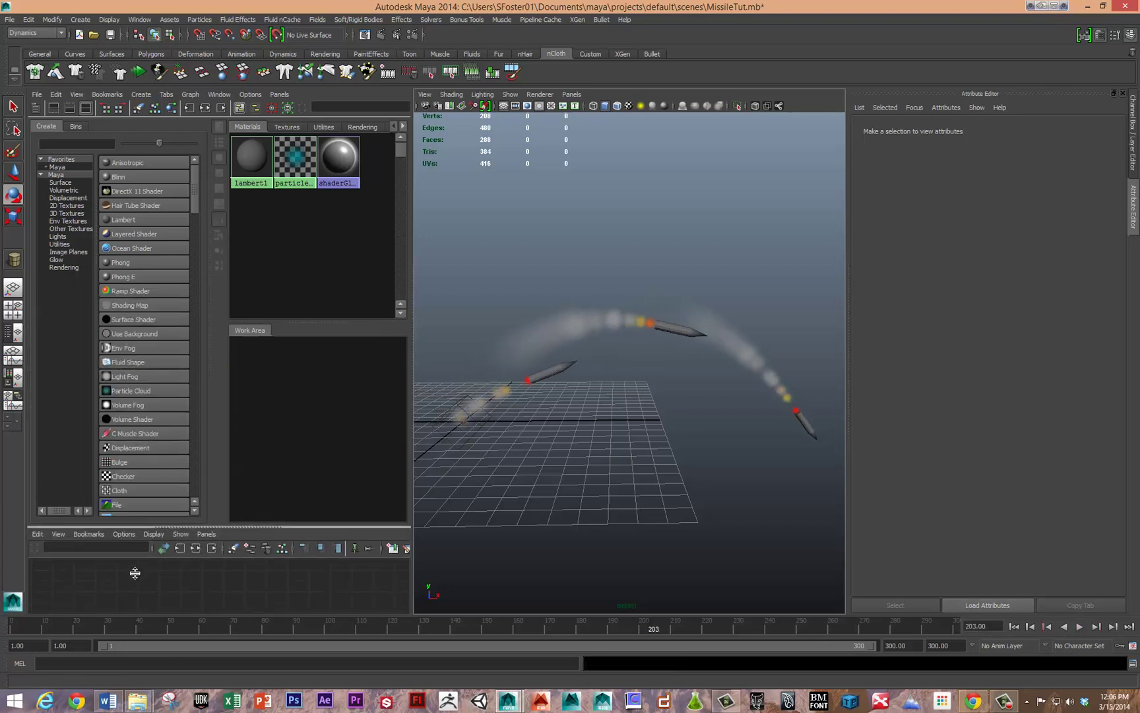
{"action": "left_click", "coordinate": [559, 331]}
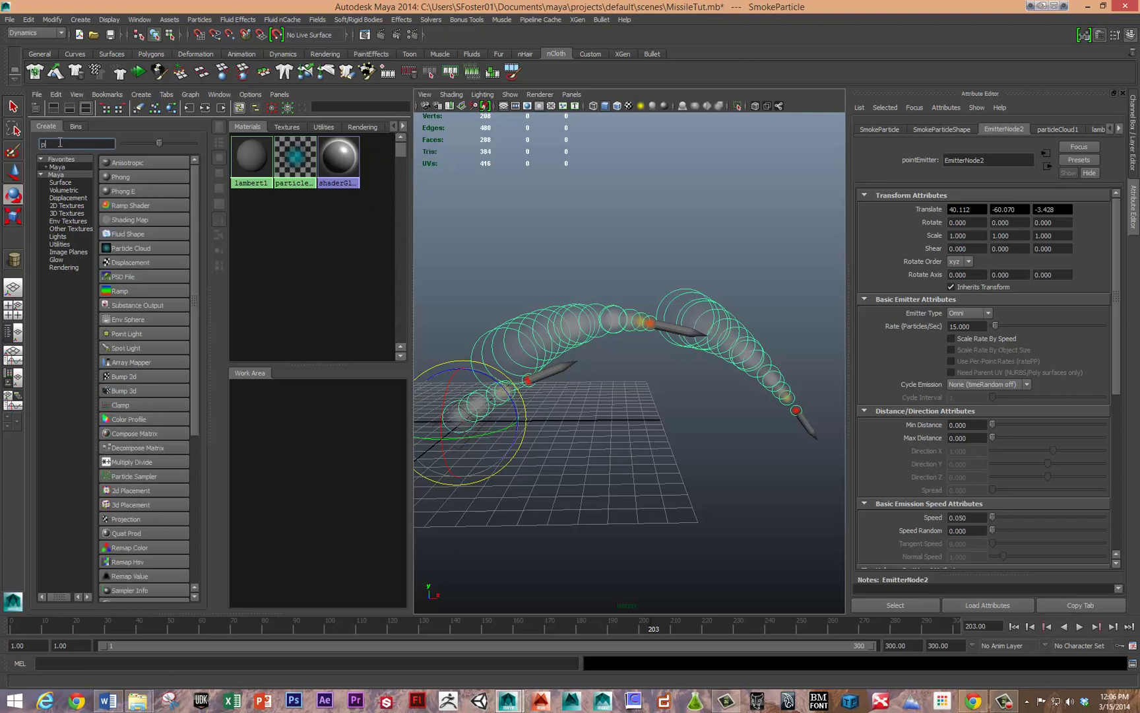
{"action": "type", "text": "parti"}
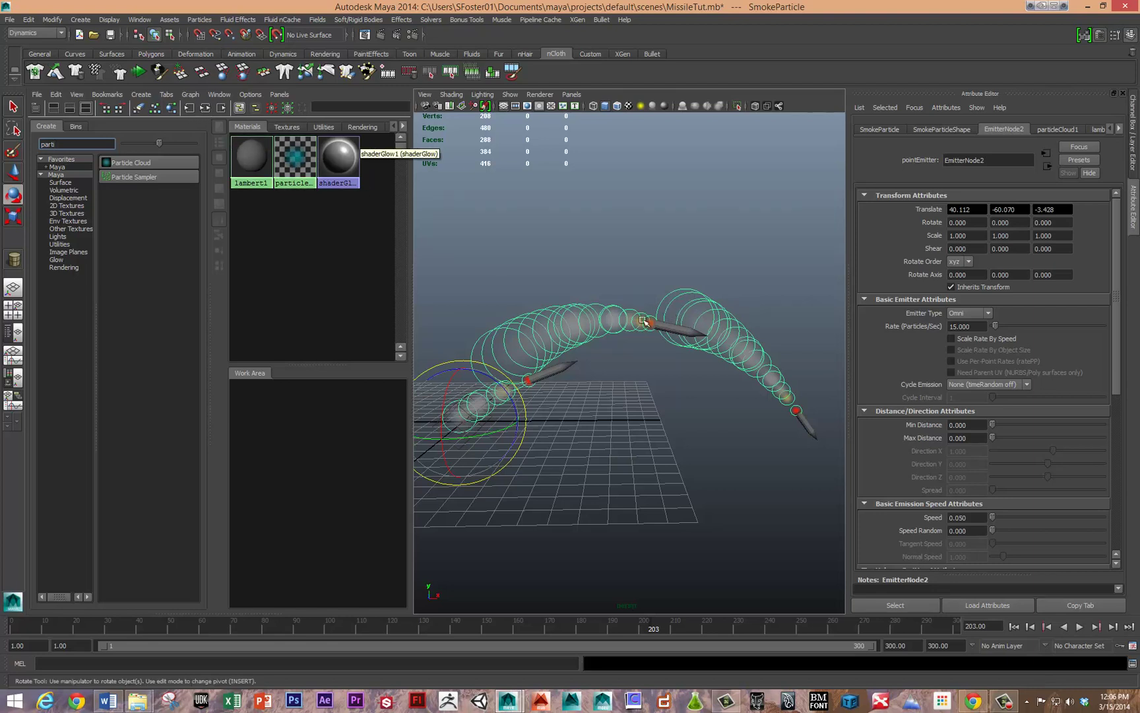
- Graph particleCloud1's network, place a particleSamplerInfo node beside it, and clear the filter
{"action": "left_click", "coordinate": [293, 160]}
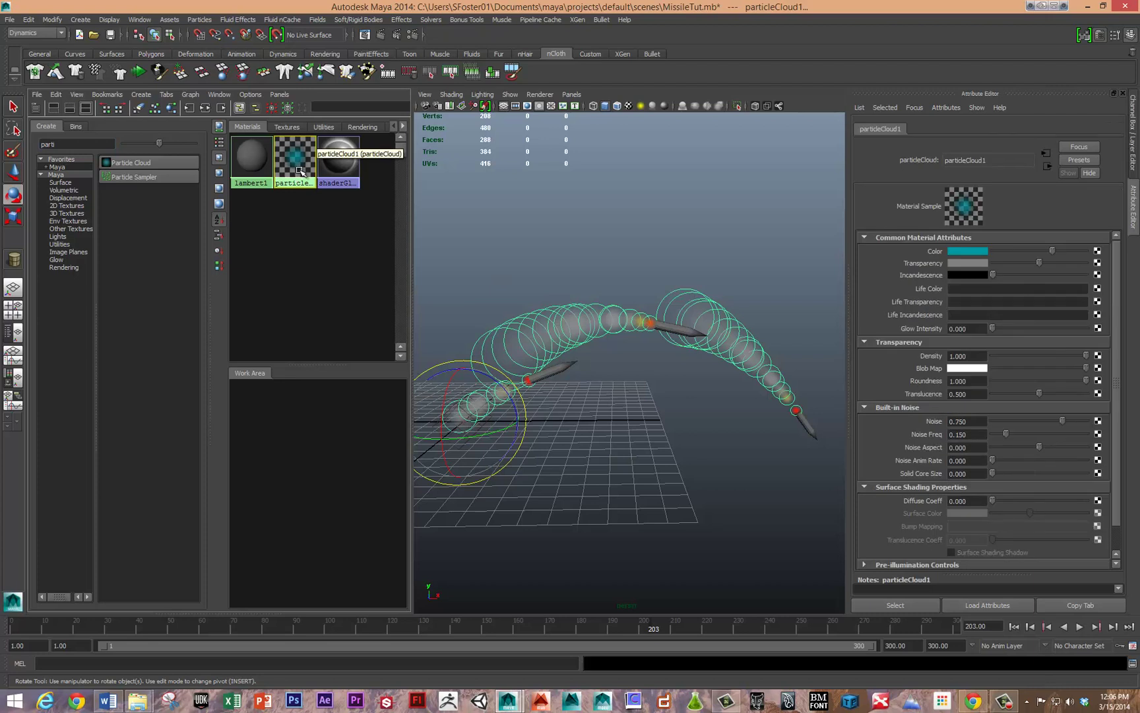
{"action": "left_click", "coordinate": [206, 109]}
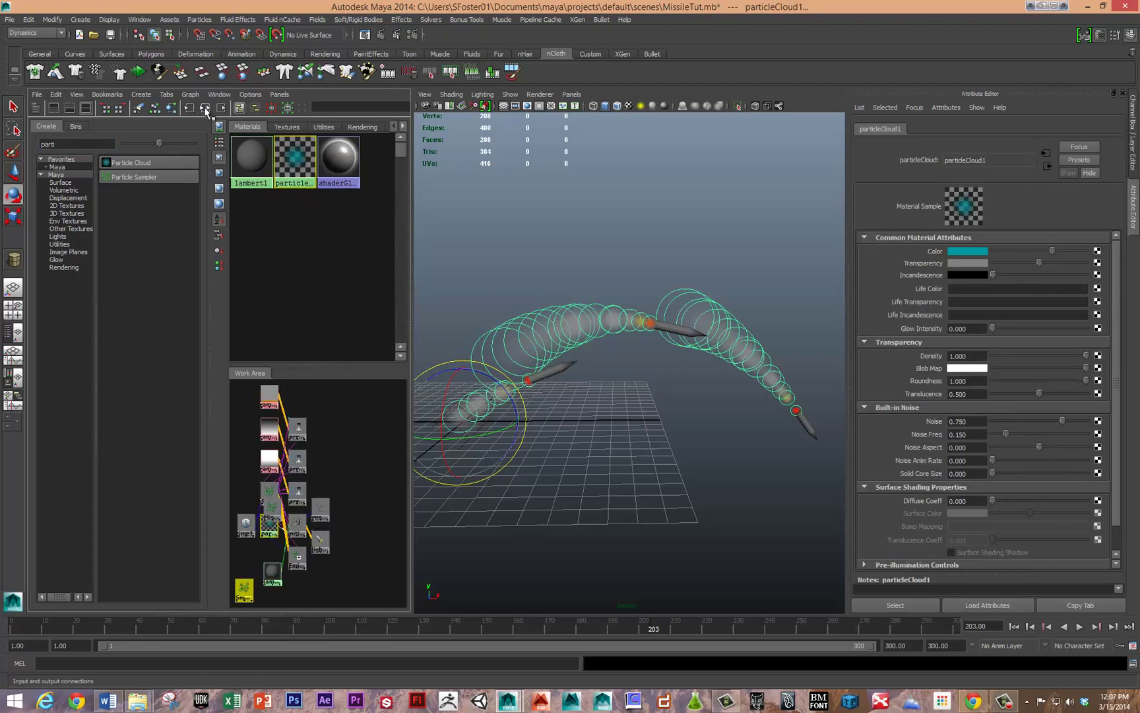
{"action": "left_click", "coordinate": [146, 176]}
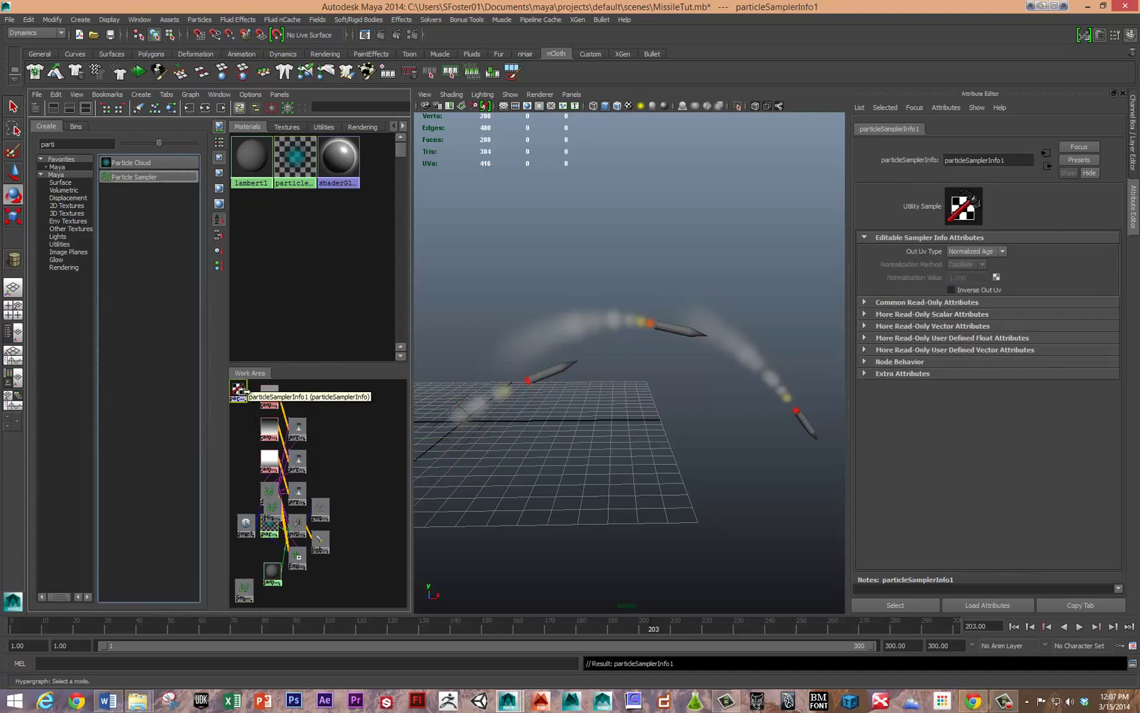
{"action": "mouse_move", "coordinate": [238, 390]}
{"action": "left_mouse_down"}
{"action": "mouse_move", "coordinate": [325, 564]}
{"action": "mouse_move", "coordinate": [349, 469]}
{"action": "left_mouse_up"}
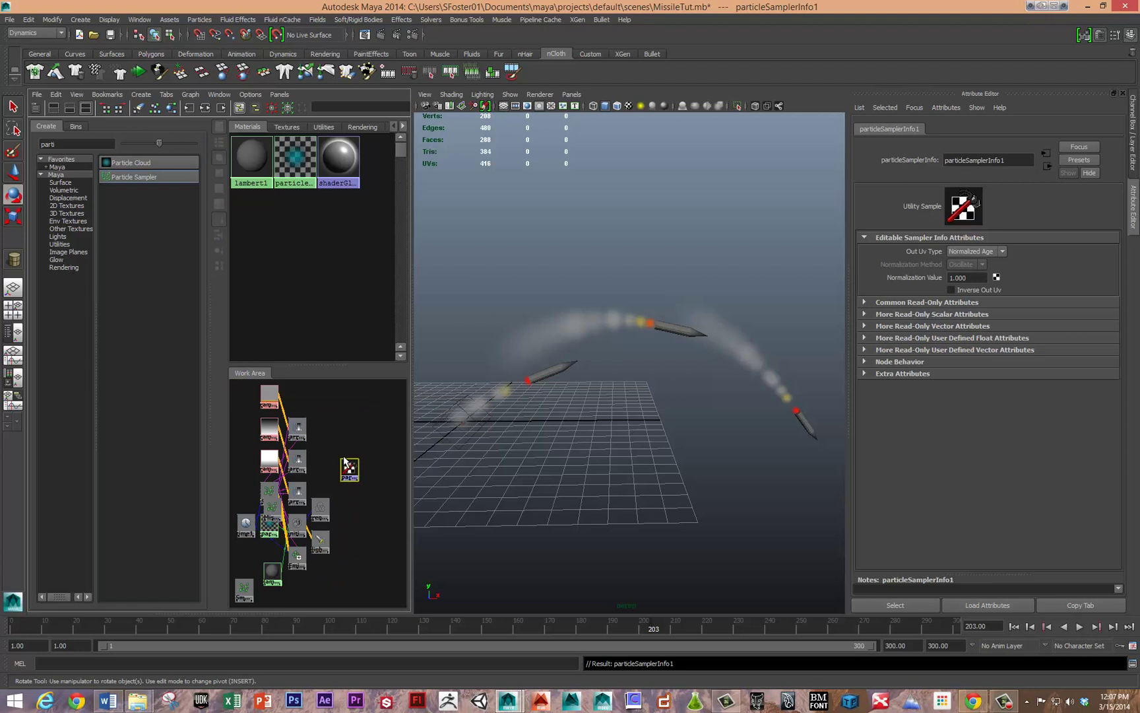
{"action": "double_click", "coordinate": [78, 143]}
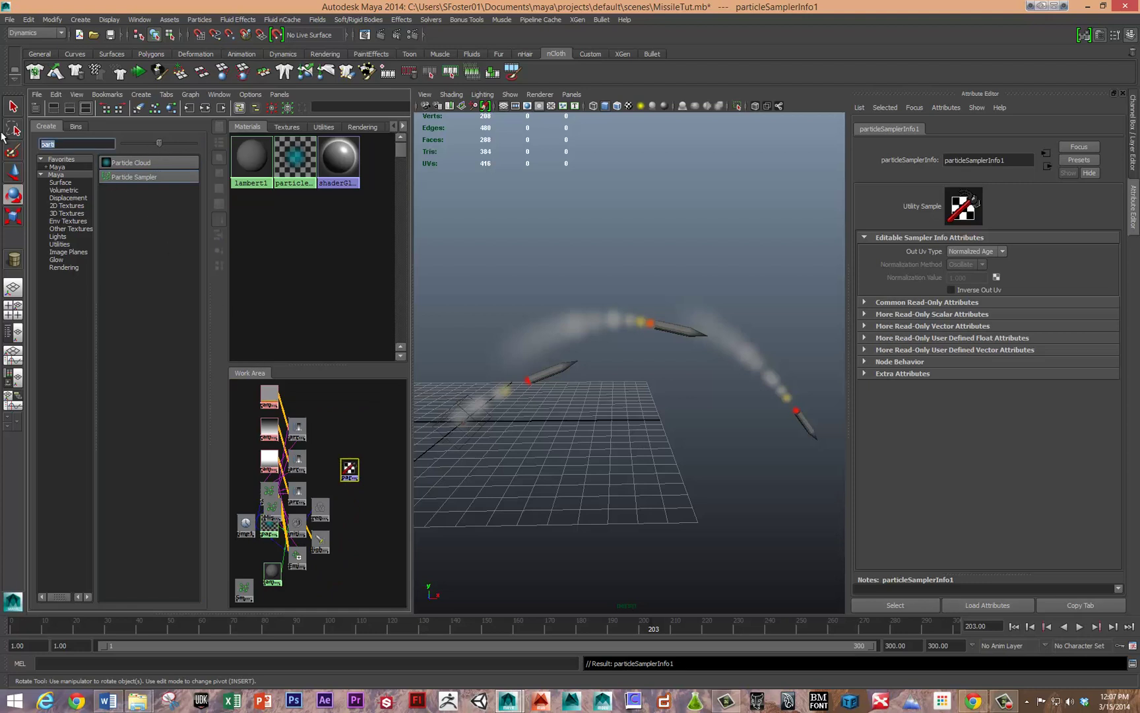
{"action": "key", "text": "BackSpace"}
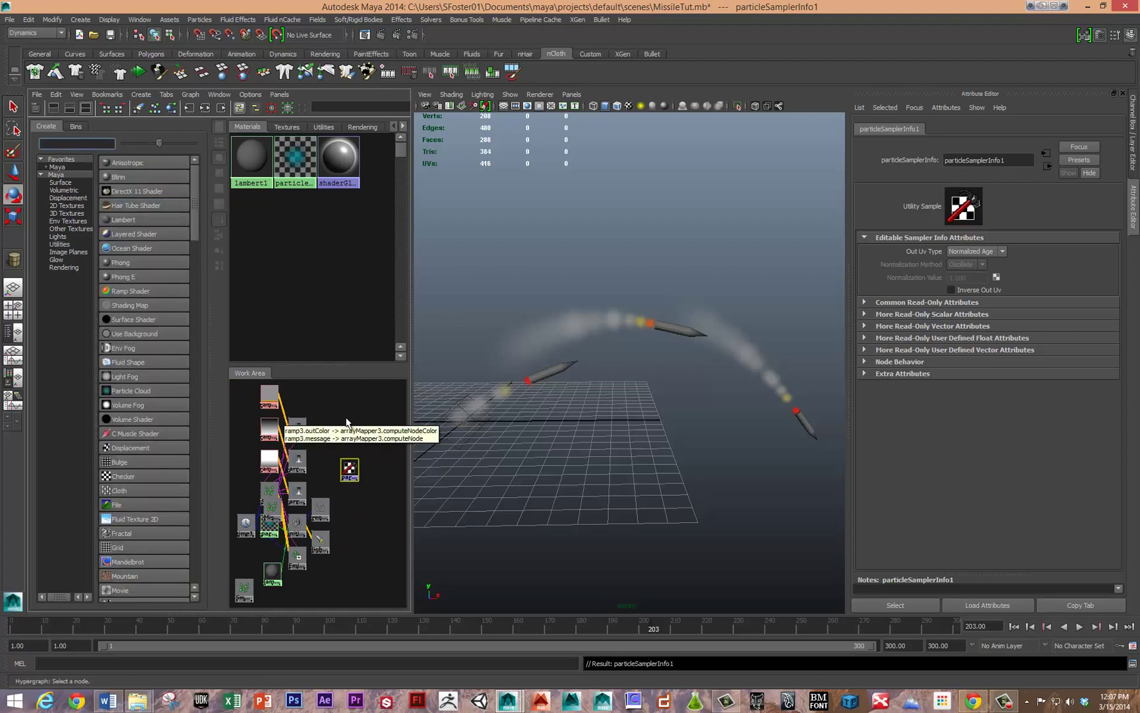
- Pull particleCloud1 out of the cluster and connect particleSamplerInfo1 to its color input
{"action": "left_click", "coordinate": [360, 441]}
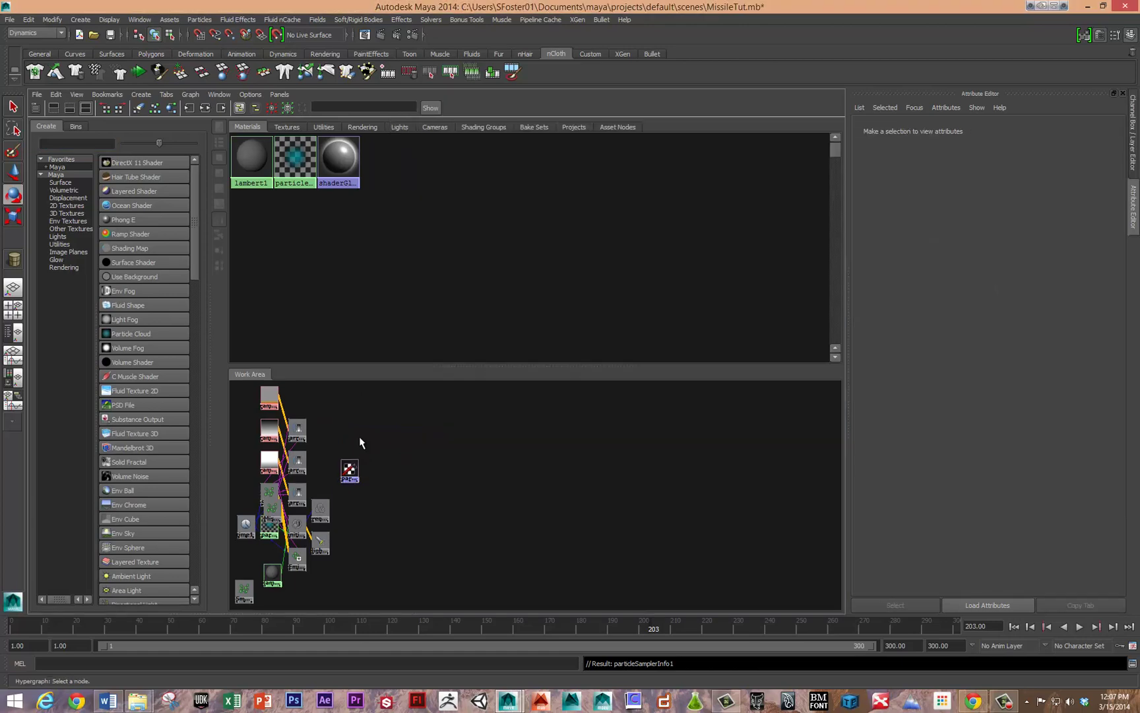
{"action": "key", "text": "space"}
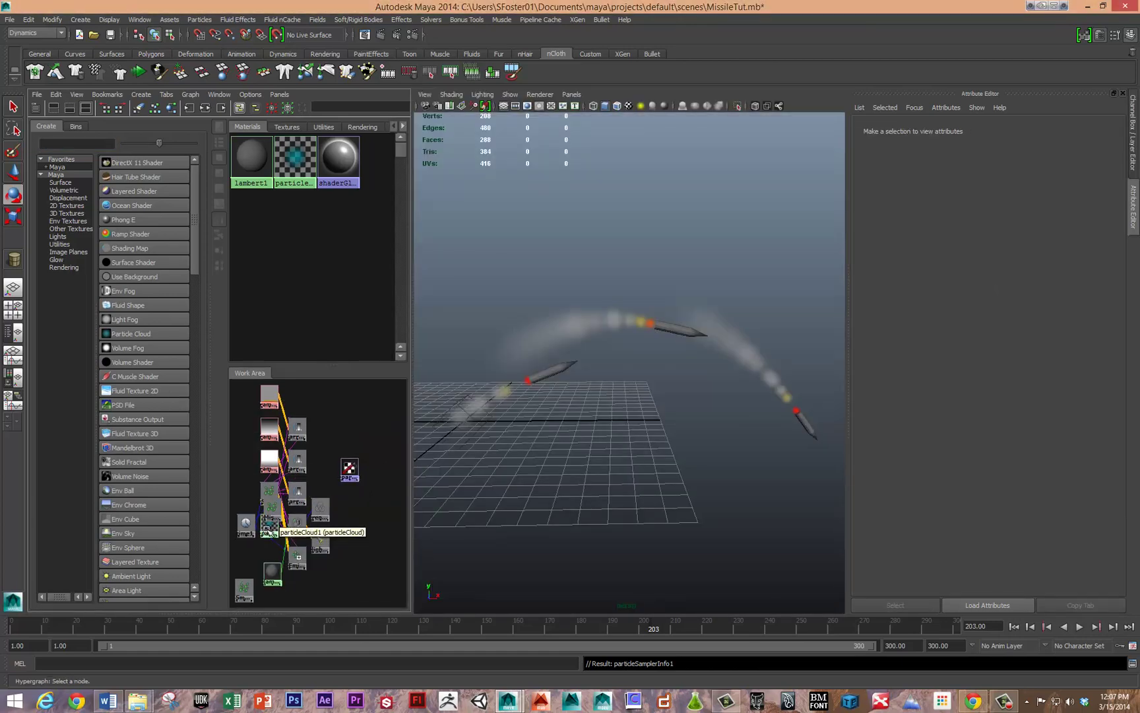
{"action": "left_click_drag", "start_coordinate": [273, 528], "coordinate": [356, 431]}
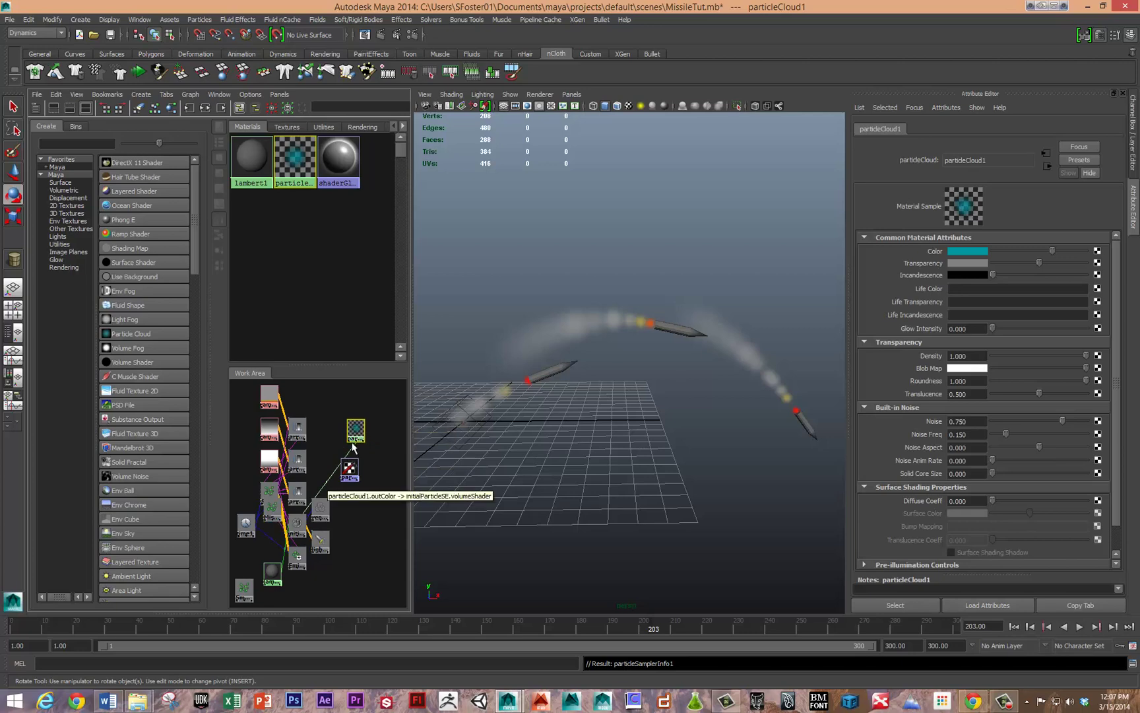
{"action": "left_click", "coordinate": [561, 307]}
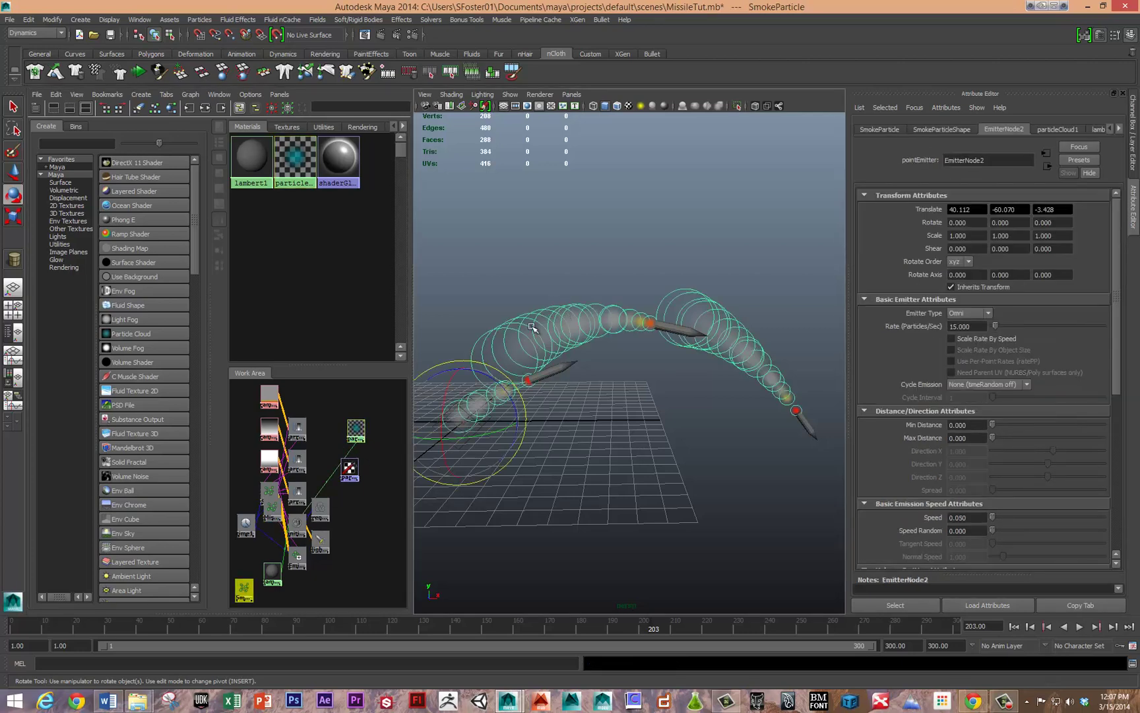
{"action": "left_click", "coordinate": [356, 431]}
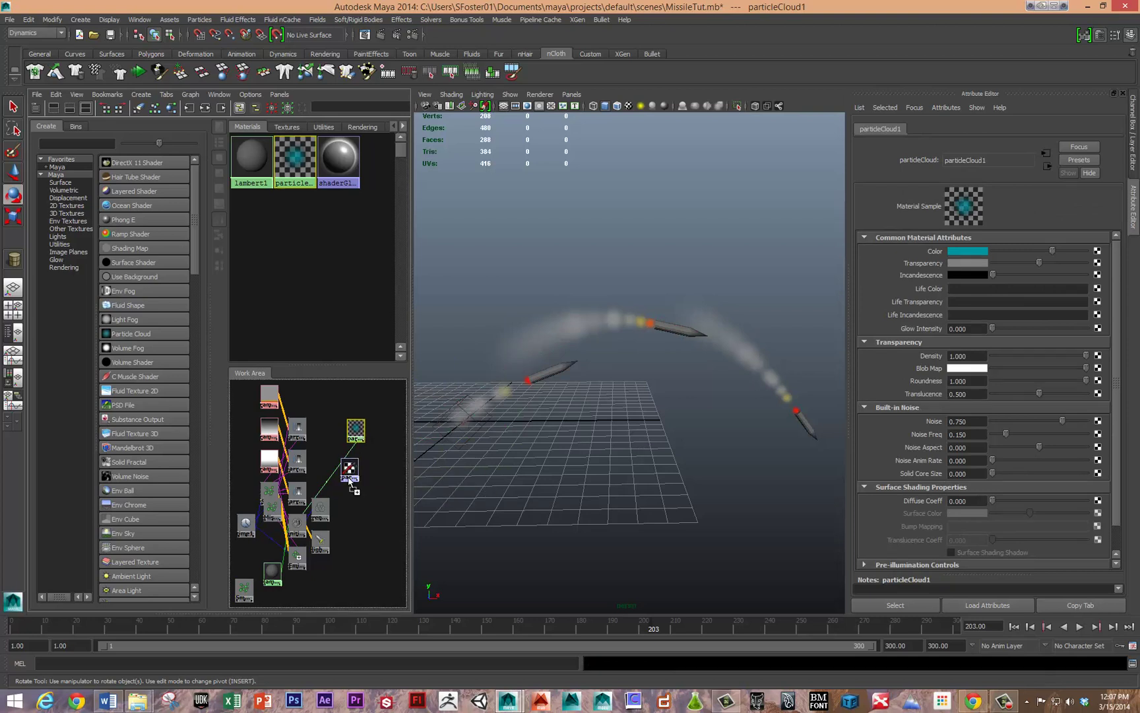
{"action": "middle_click_drag", "start_coordinate": [356, 431], "coordinate": [351, 469]}
{"action": "left_click", "coordinate": [329, 463]}
{"action": "scroll", "coordinate": [351, 468], "scroll_direction": "up", "scroll_amount": 6}
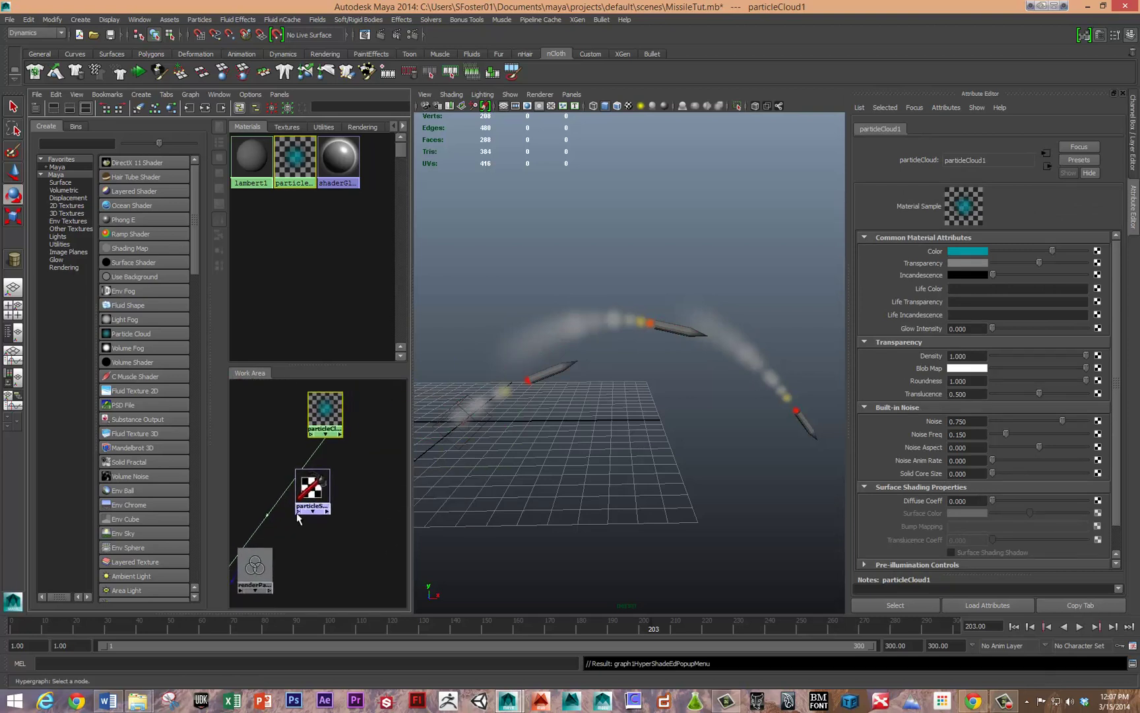
{"action": "scroll", "coordinate": [326, 510], "scroll_direction": "down", "scroll_amount": 4}
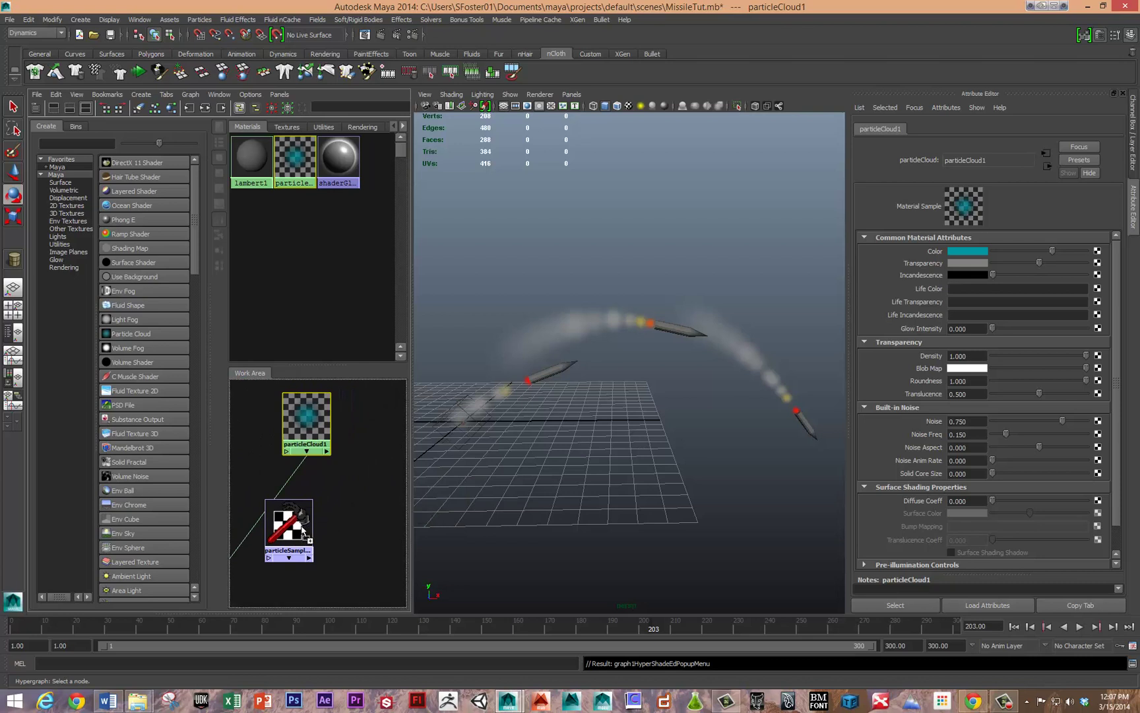
{"action": "middle_click", "coordinate": [307, 422]}
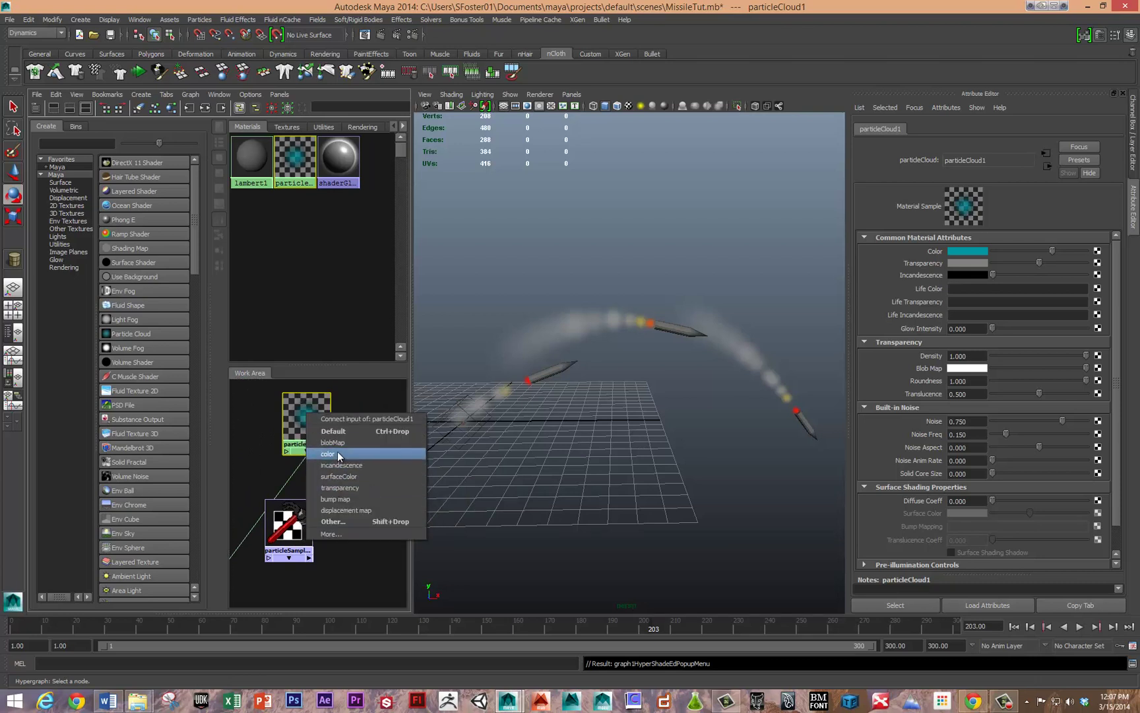
{"action": "left_click", "coordinate": [337, 452]}
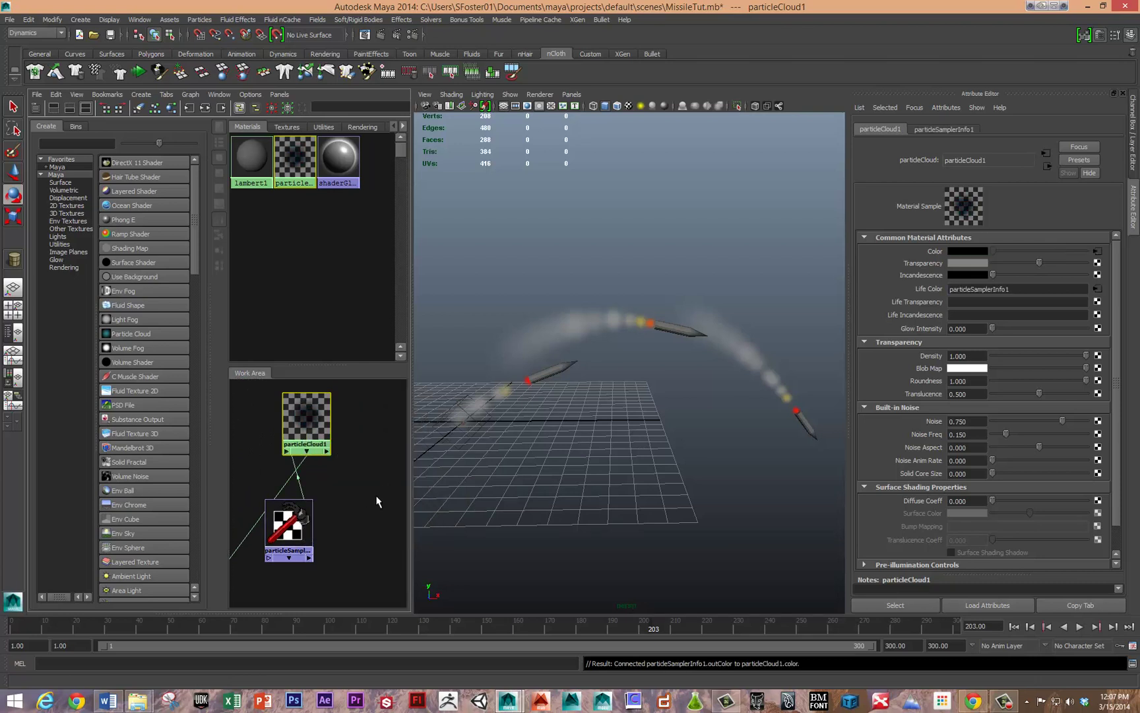
{"action": "left_click", "coordinate": [384, 37]}
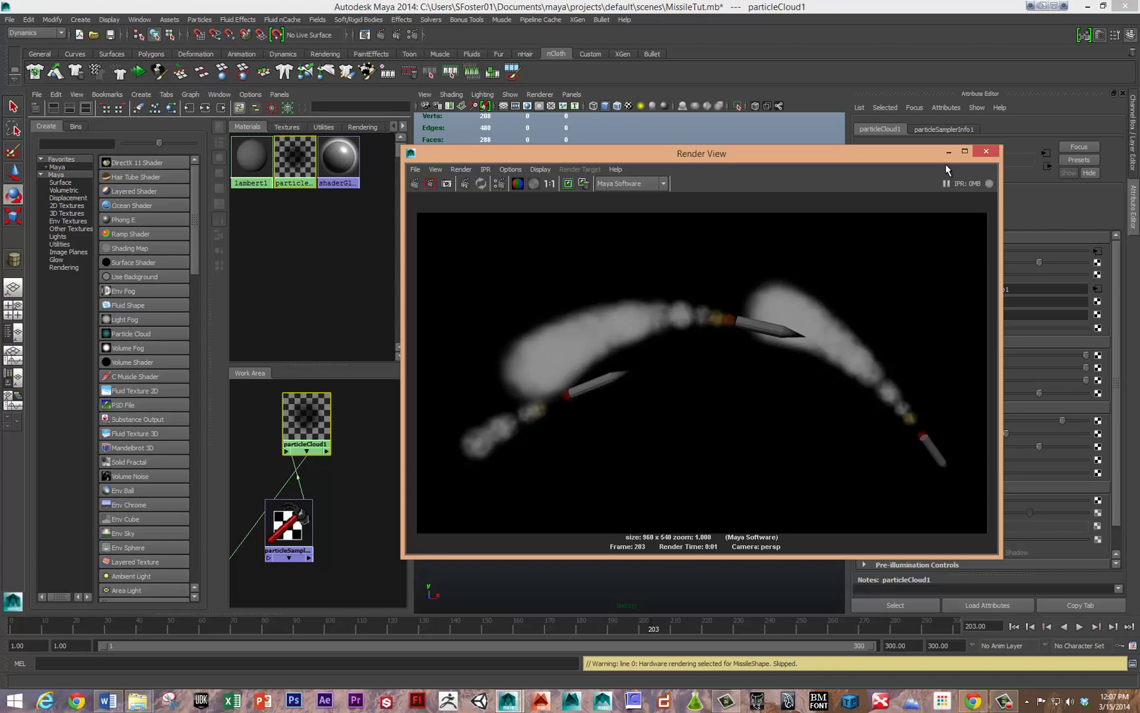
{"action": "left_click", "coordinate": [986, 153]}
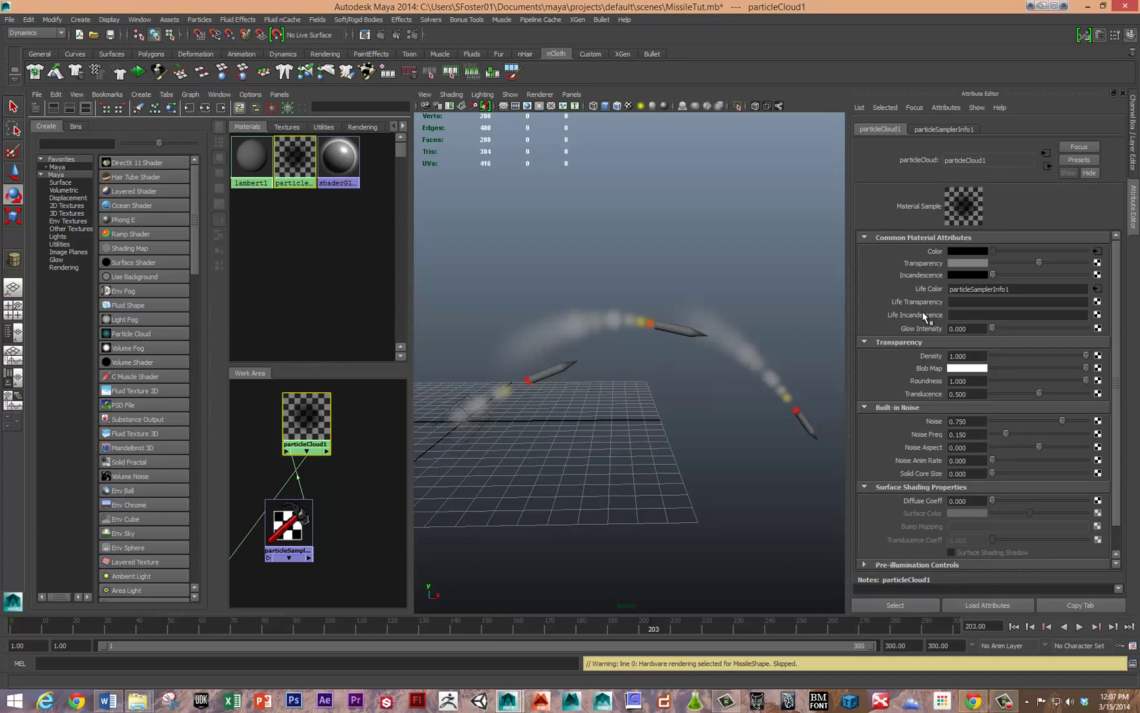
- Check the Life Color input, then connect particleSamplerInfo1 to Life Transparency and Life Incandescence
{"action": "left_click", "coordinate": [1098, 289]}
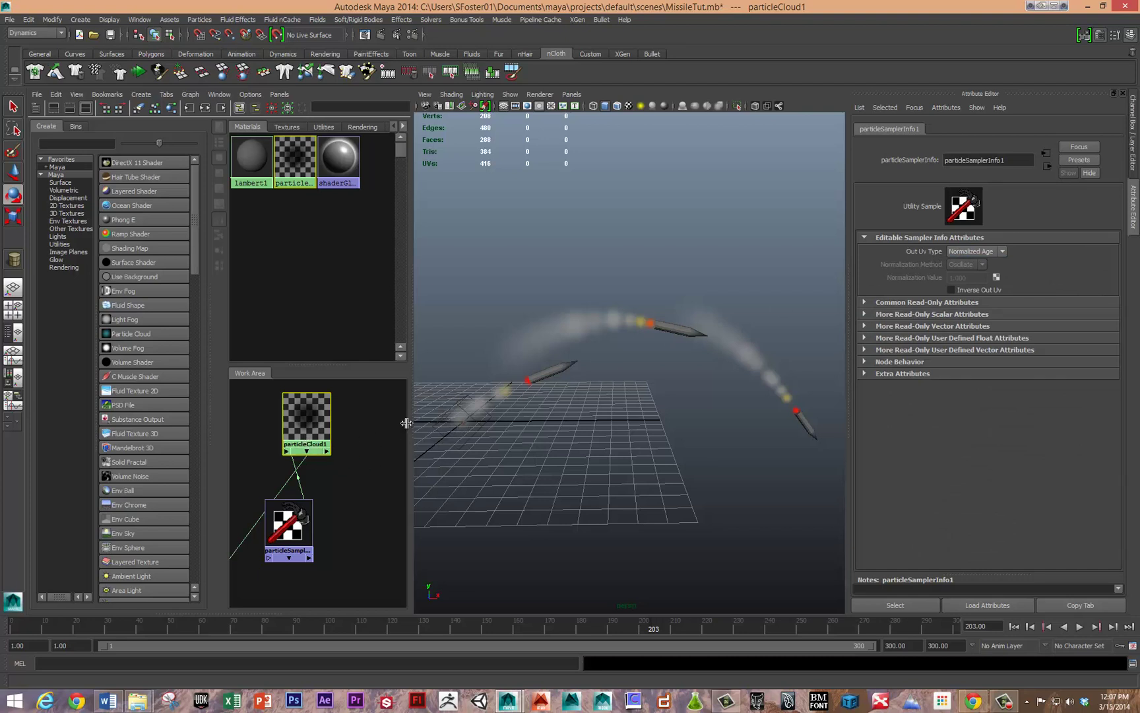
{"action": "left_click", "coordinate": [1045, 166]}
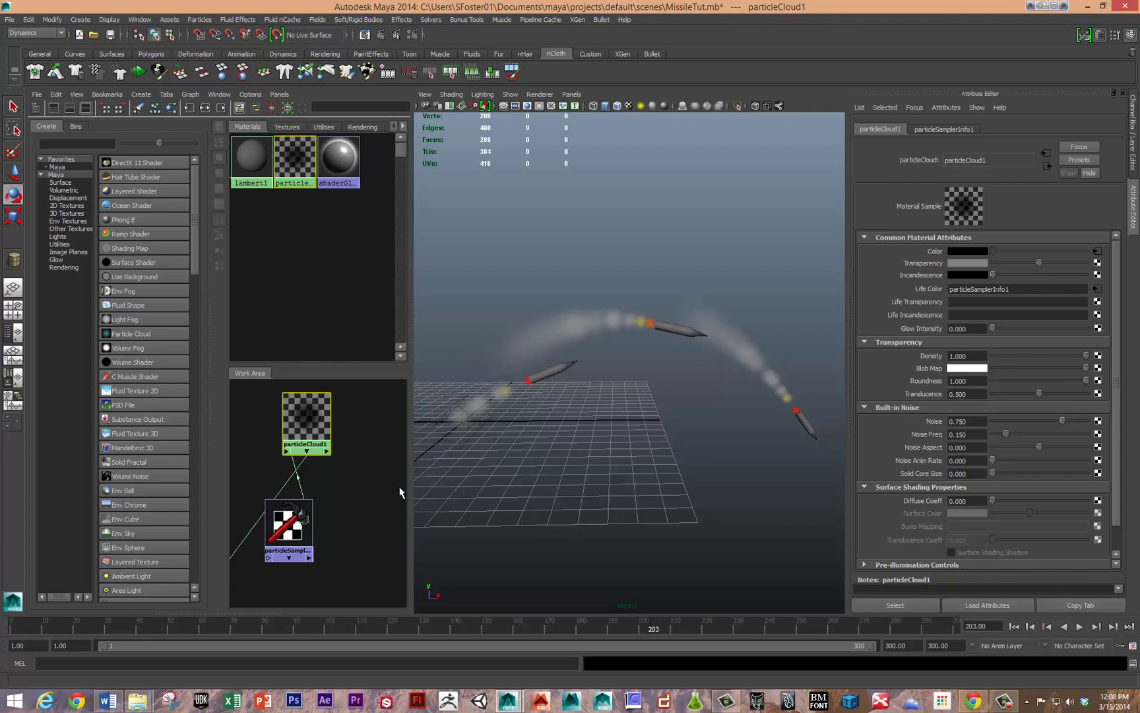
{"action": "mouse_move", "coordinate": [297, 528]}
{"action": "middle_mouse_down"}
{"action": "mouse_move", "coordinate": [292, 417]}
{"action": "mouse_move", "coordinate": [962, 302]}
{"action": "middle_mouse_up"}
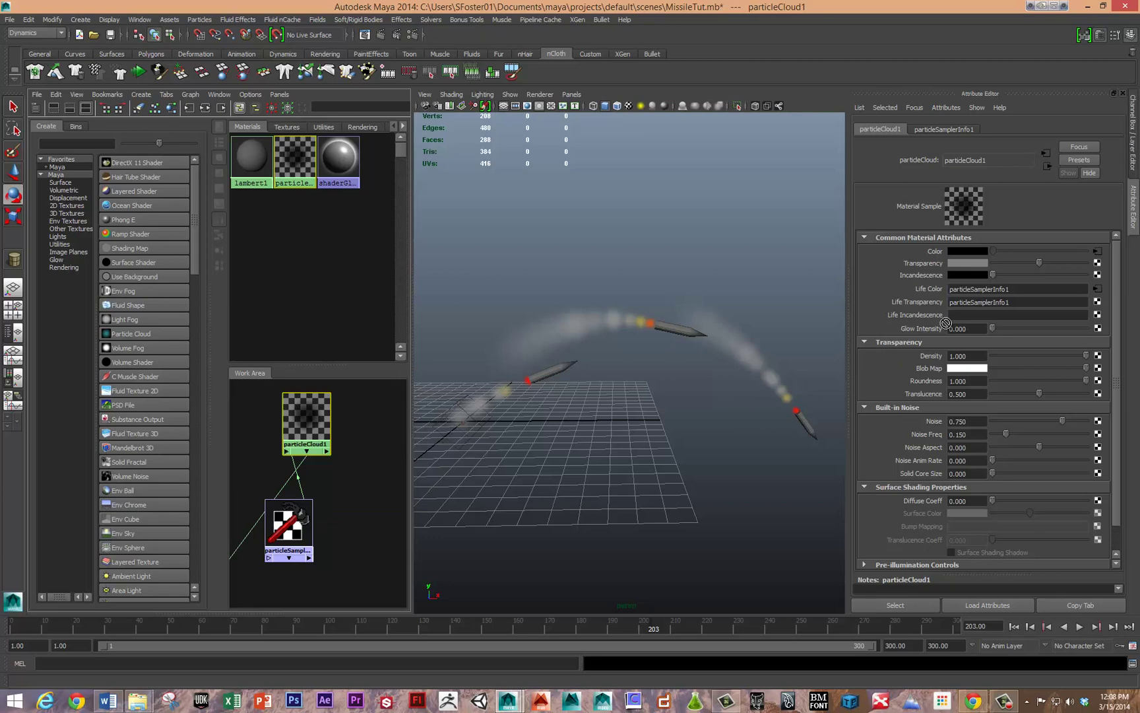
{"action": "middle_click_drag", "start_coordinate": [945, 324], "coordinate": [972, 314]}
- Select SmokeParticle and bring up its SmokeParticleShape attributes in the Attribute Editor
{"action": "left_click", "coordinate": [539, 265]}
{"action": "key", "text": "ctrl+a"}
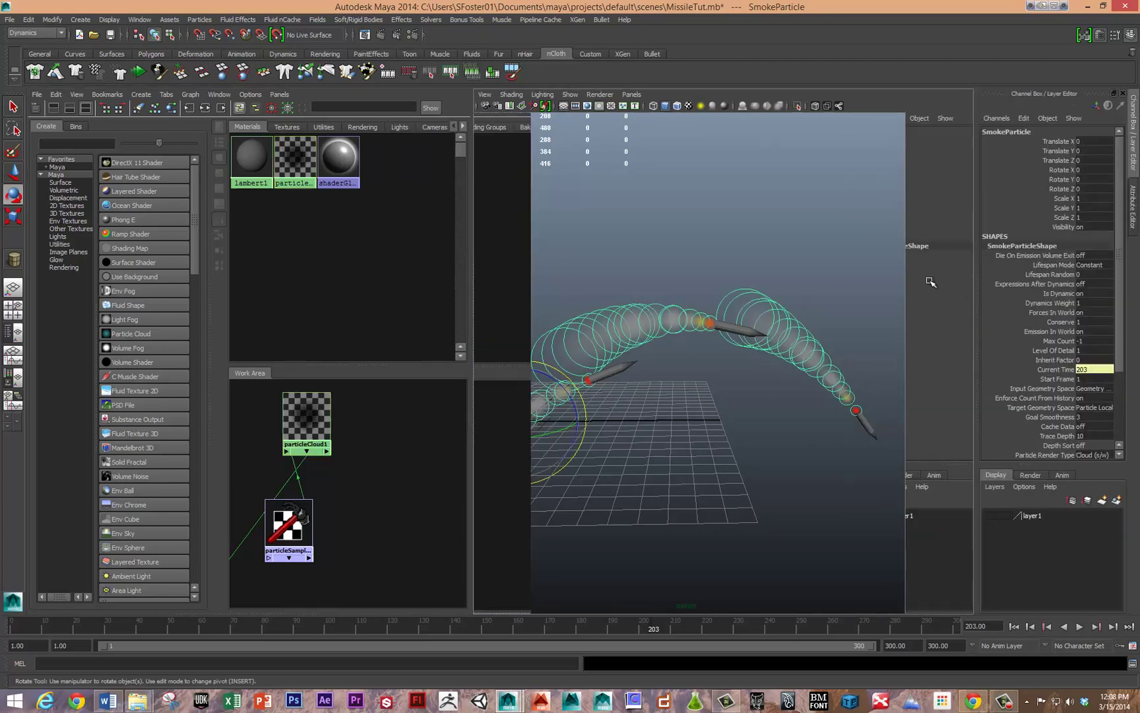
{"action": "key", "text": "ctrl+a"}
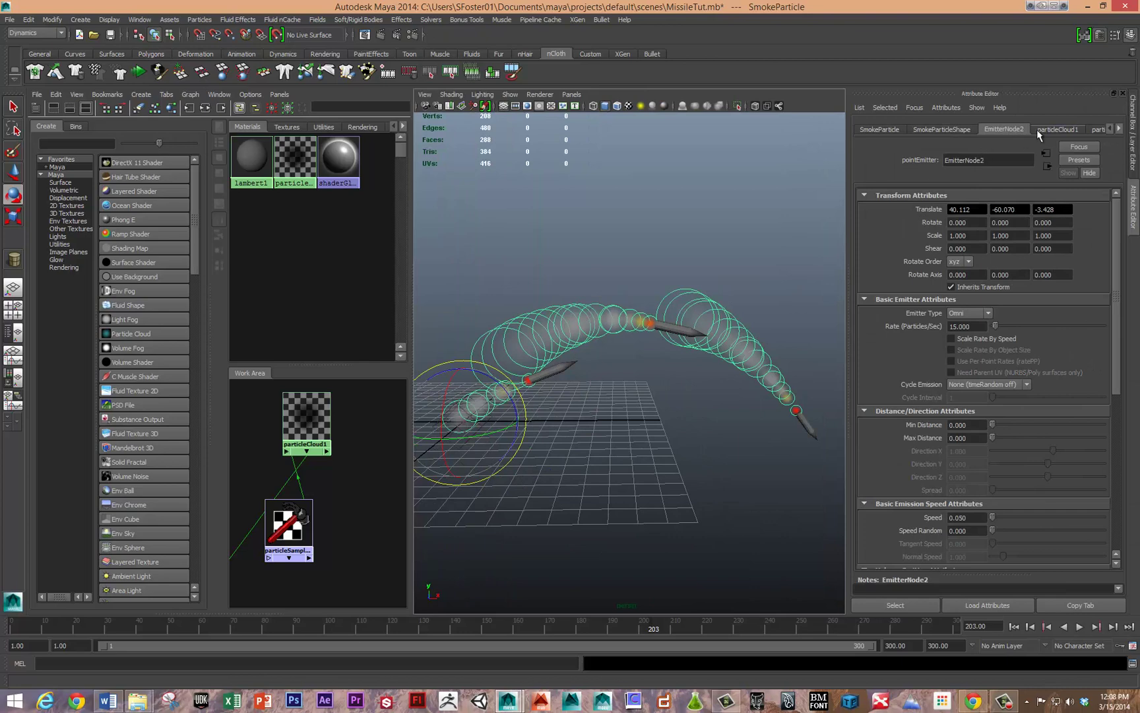
{"action": "left_click", "coordinate": [1045, 129]}
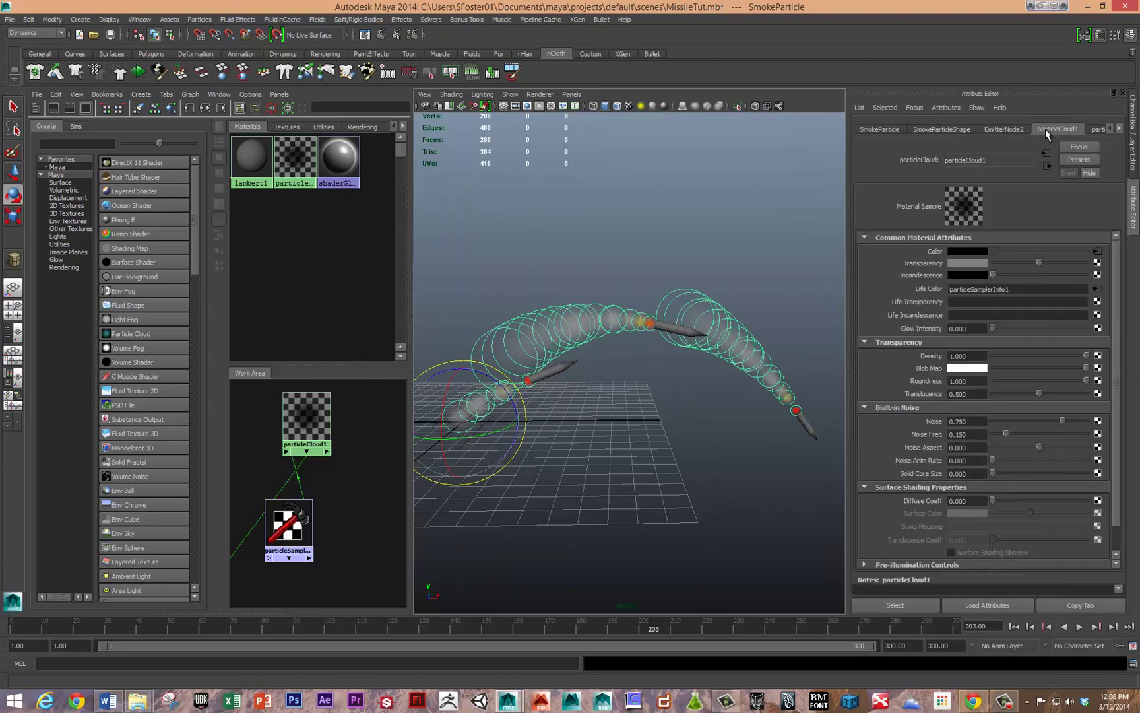
{"action": "left_click", "coordinate": [879, 129]}
{"action": "left_click", "coordinate": [926, 129]}
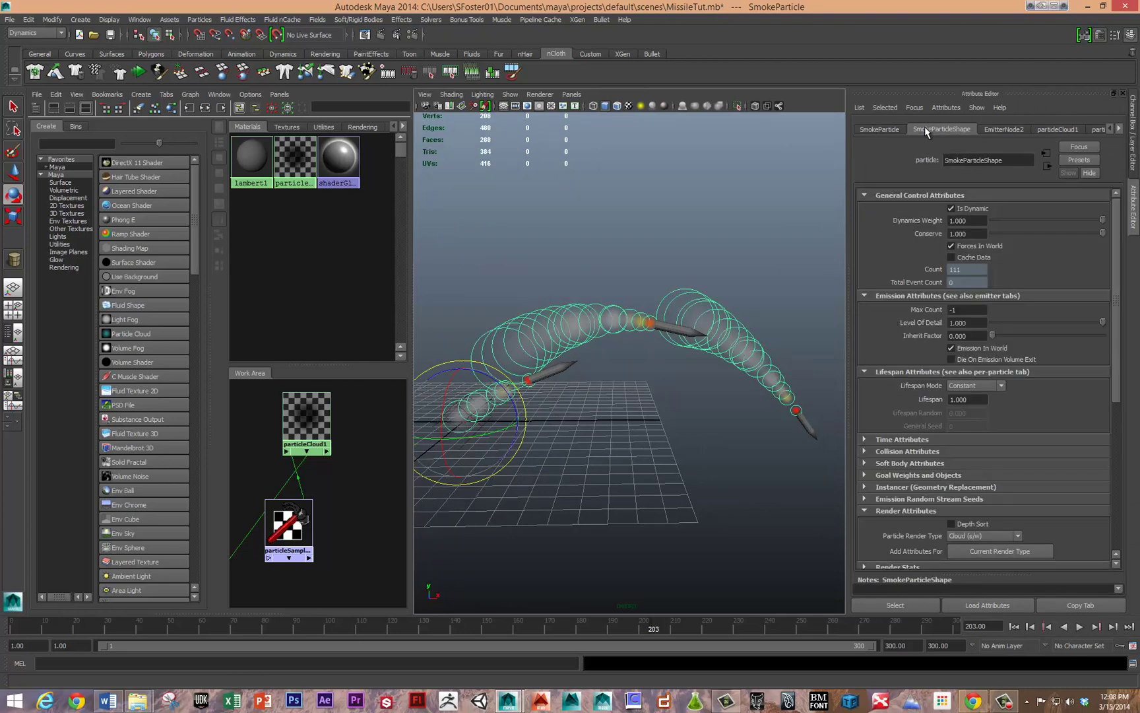
{"action": "scroll", "coordinate": [925, 364], "scroll_direction": "down", "scroll_amount": 3}
{"action": "scroll", "coordinate": [925, 364], "scroll_direction": "down", "scroll_amount": 3}
{"action": "scroll", "coordinate": [943, 461], "scroll_direction": "down", "scroll_amount": 2}
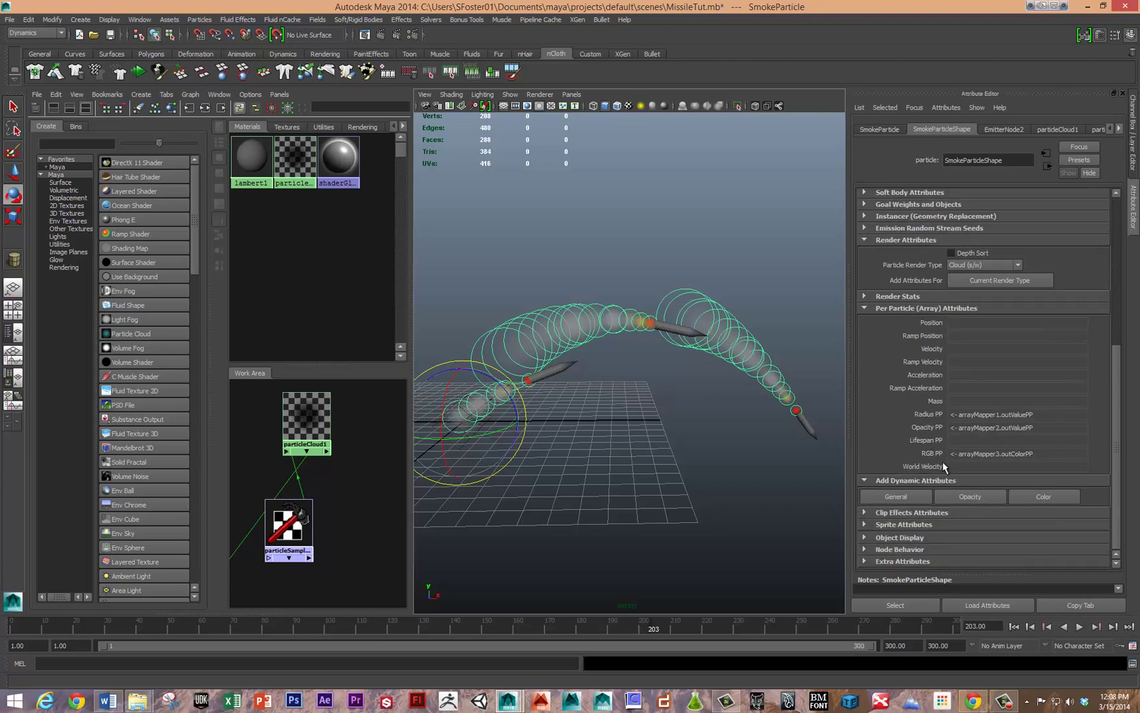
- Add the per-particle incandescencePP attribute through Add Dynamic Attributes > General
{"action": "left_click", "coordinate": [892, 496]}
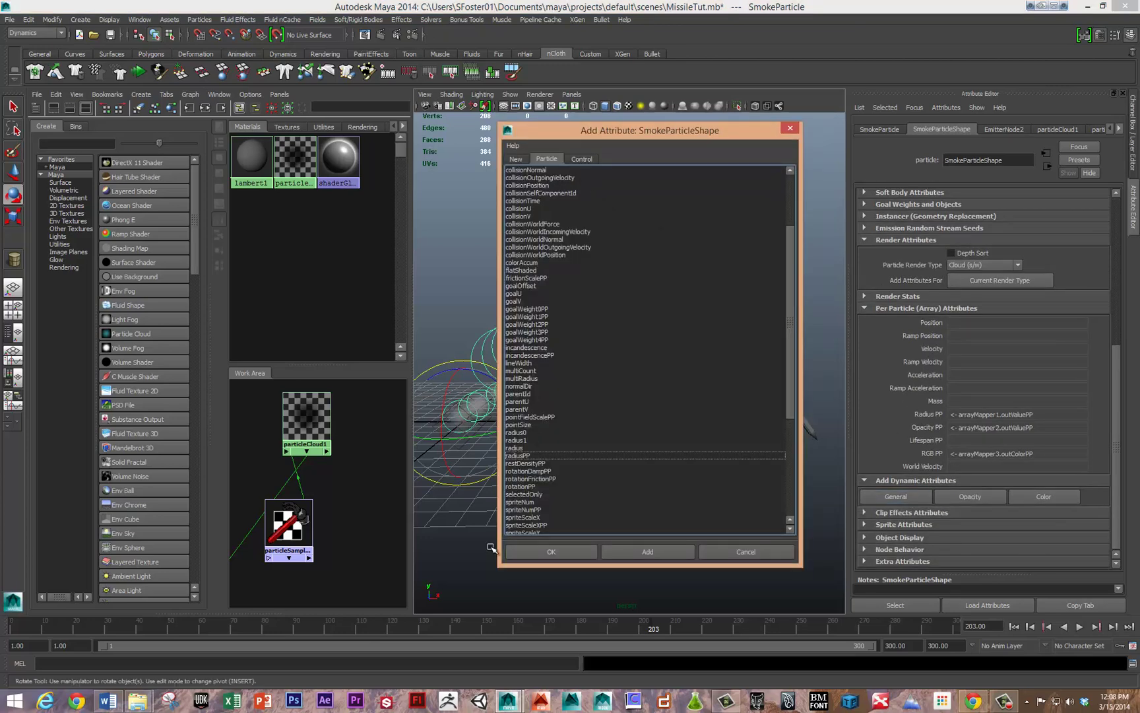
{"action": "left_click", "coordinate": [528, 356]}
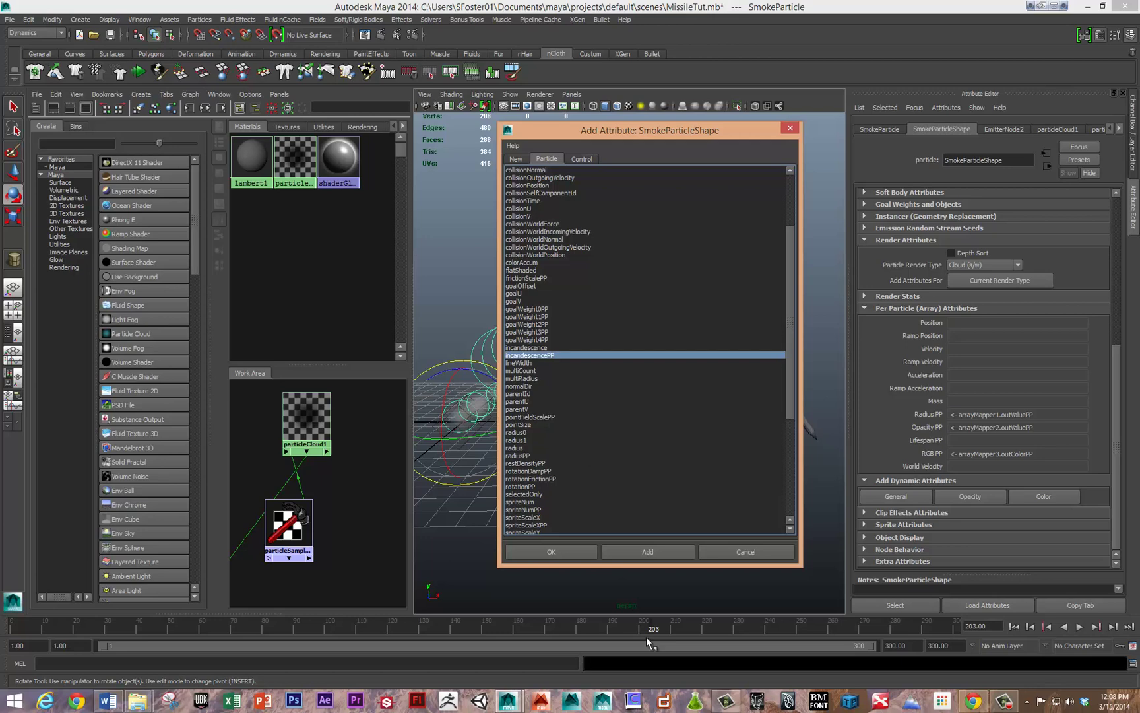
{"action": "left_click", "coordinate": [639, 551]}
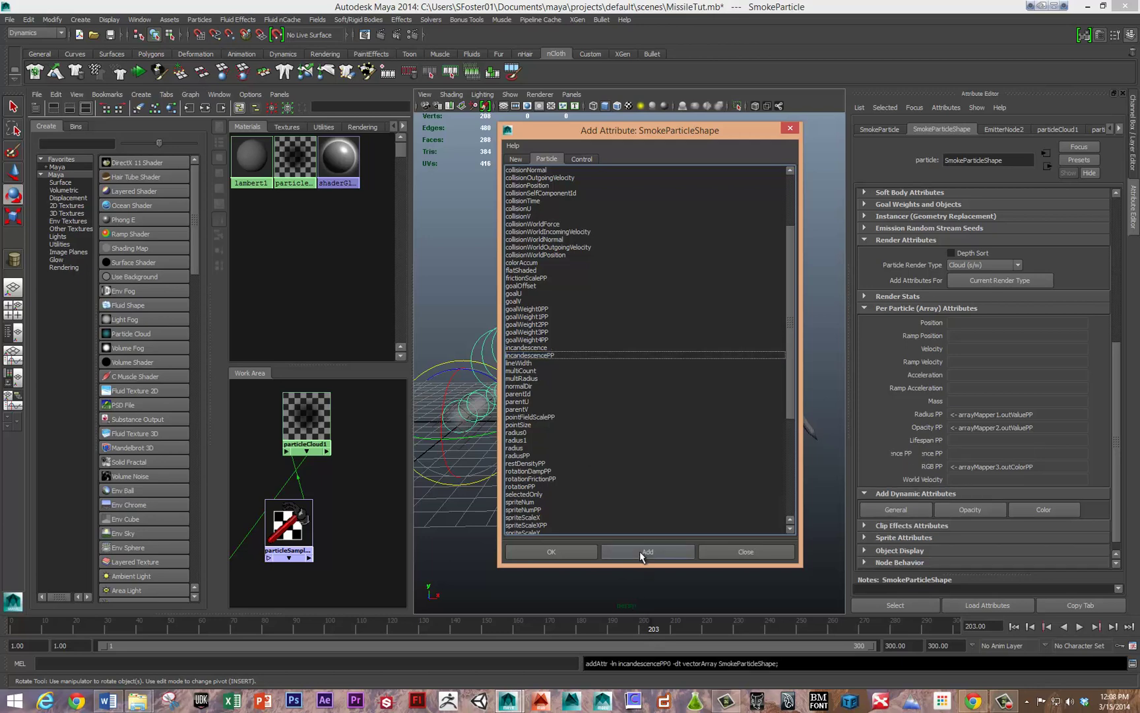
{"action": "left_click", "coordinate": [764, 553]}
- Drive Incandescence PP with a red-to-black ramp topped at 0.125, then rewind the timeline
{"action": "right_click", "coordinate": [967, 452]}
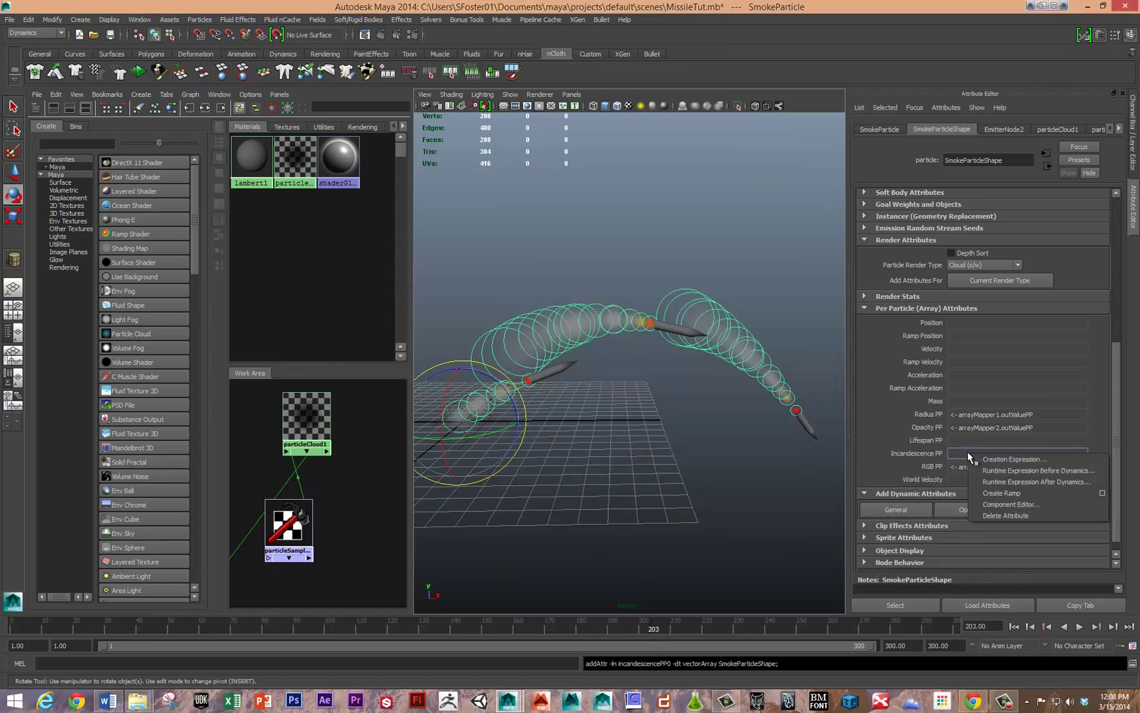
{"action": "left_click", "coordinate": [1000, 493]}
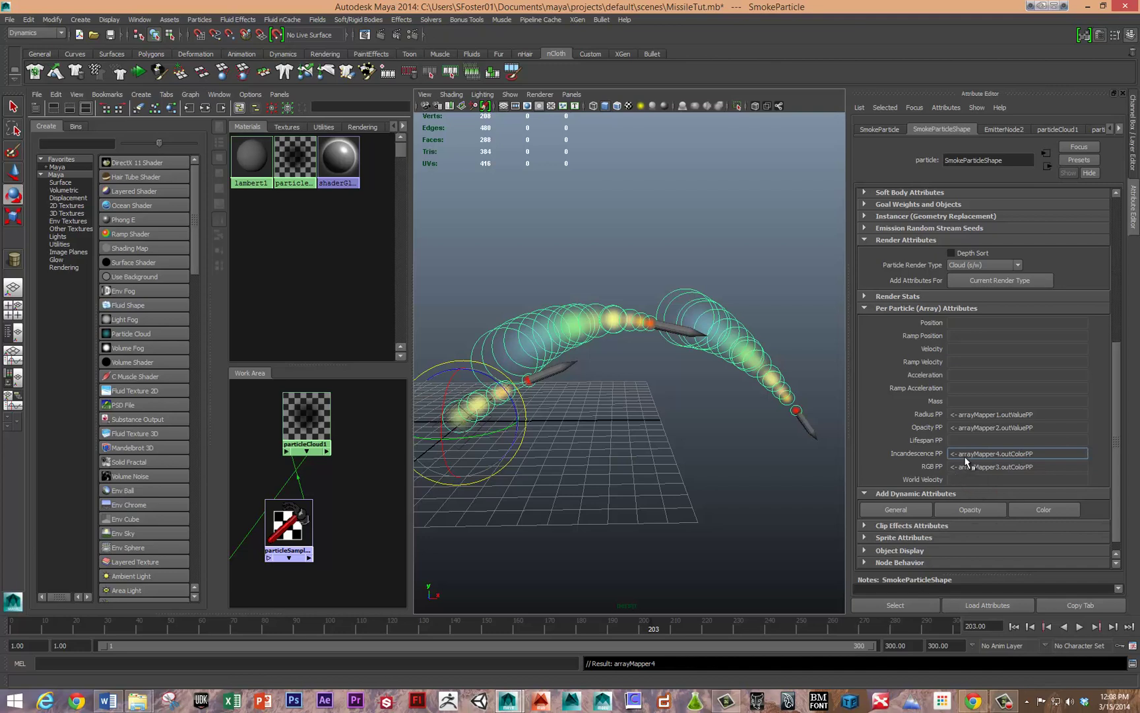
{"action": "right_click", "coordinate": [965, 454]}
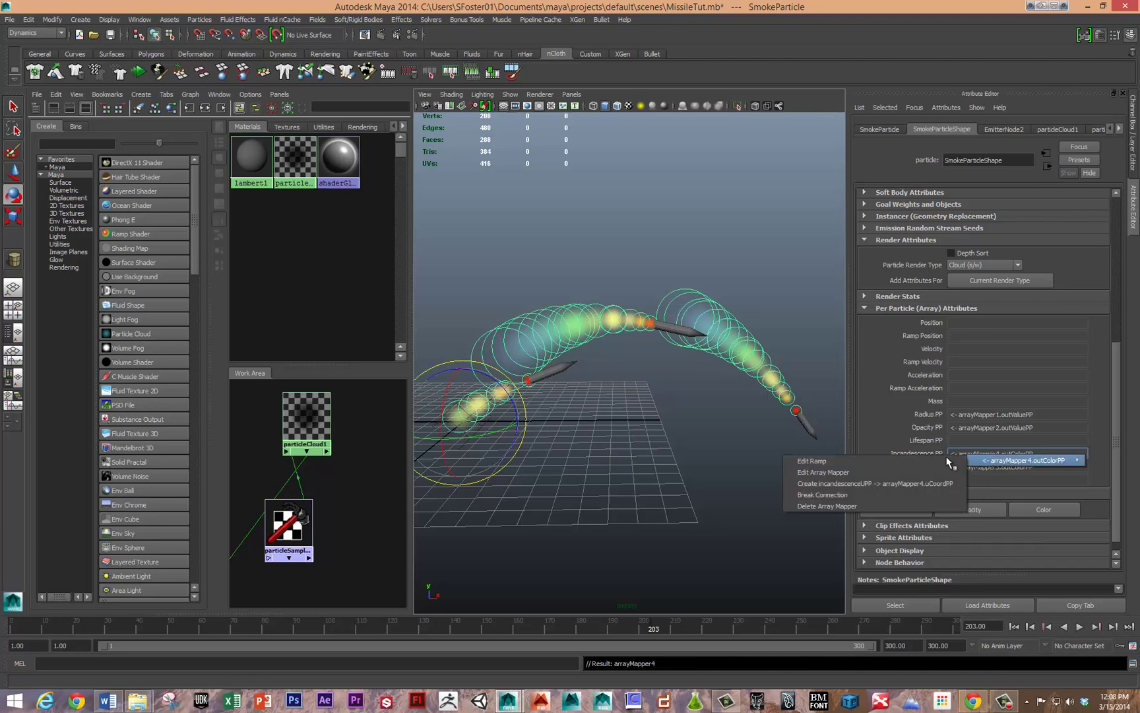
{"action": "left_click", "coordinate": [813, 460]}
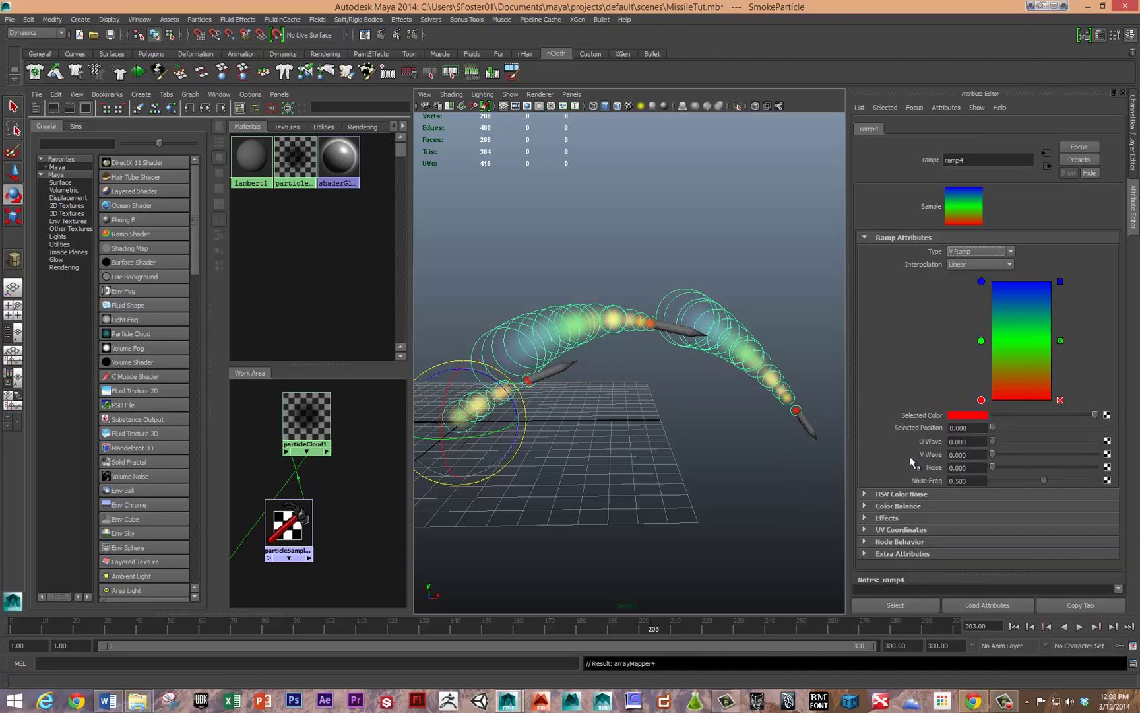
{"action": "left_click", "coordinate": [1060, 340]}
{"action": "left_click_drag", "start_coordinate": [982, 284], "coordinate": [990, 415]}
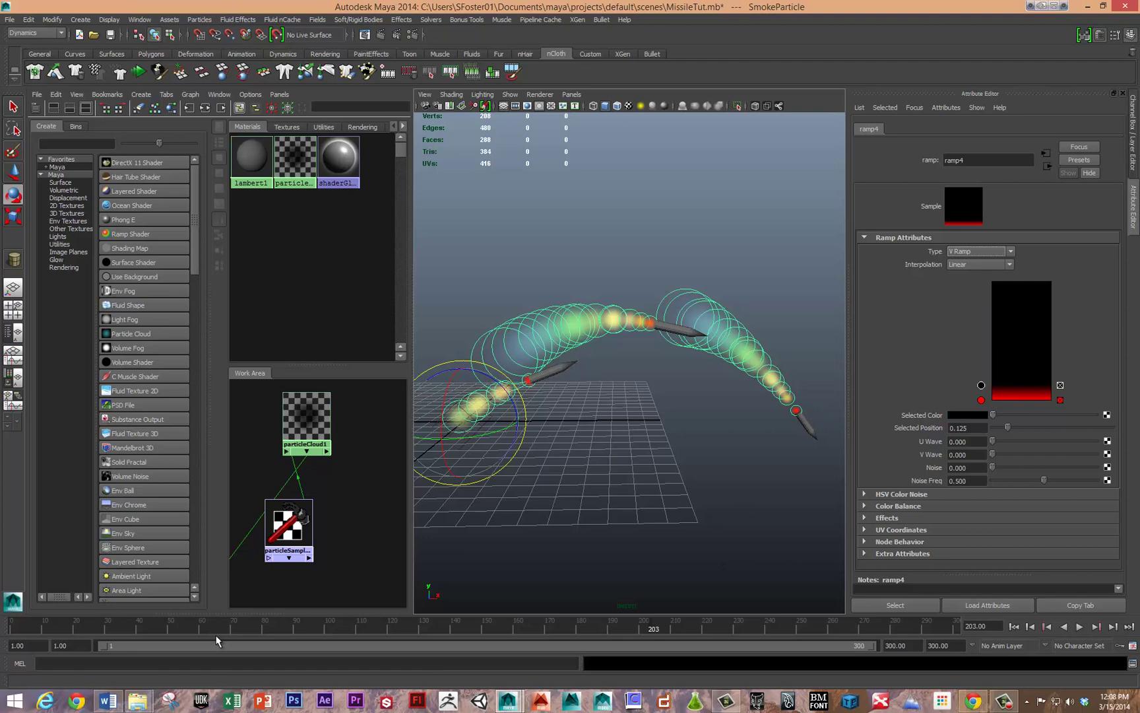
{"action": "left_click_drag", "start_coordinate": [167, 633], "coordinate": [56, 632]}
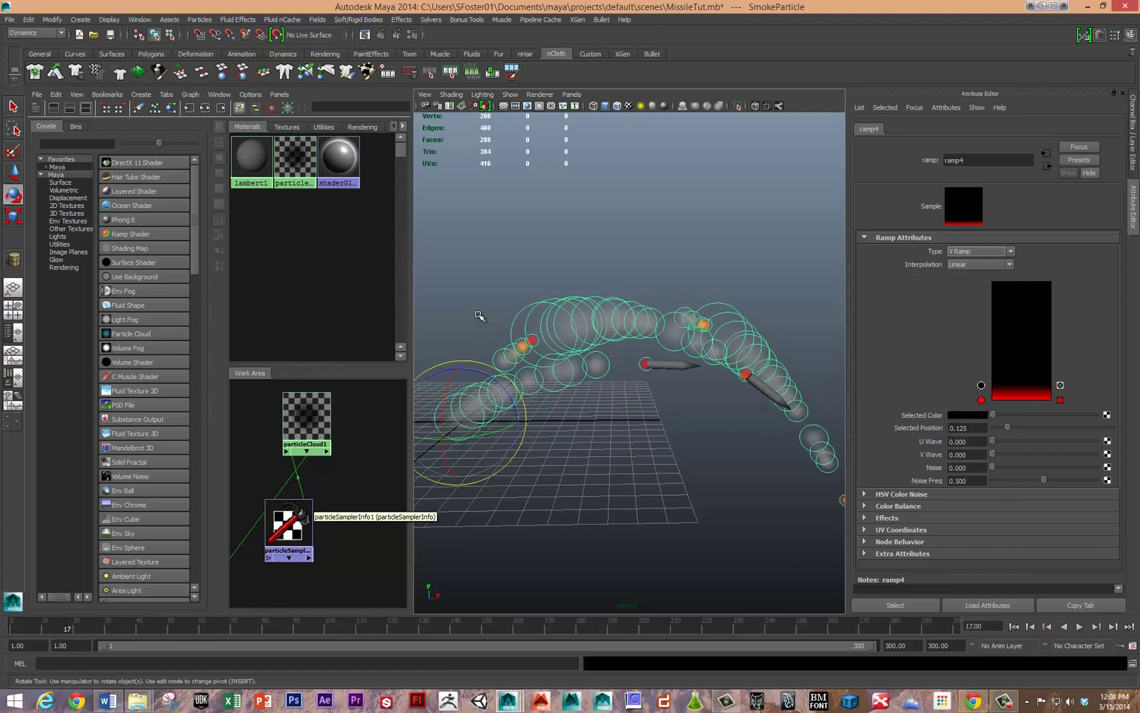
- Play to frame 74, test-render the glowing smoke, close Render View, and select particleCloud1
{"action": "key", "text": "alt+v"}
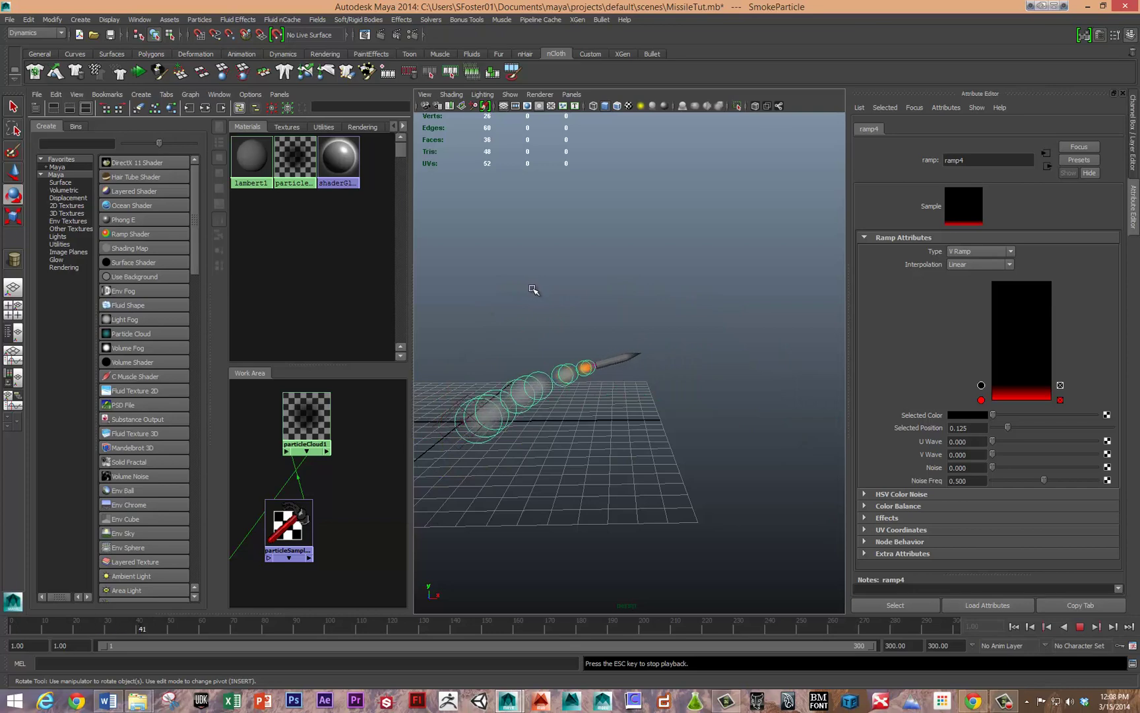
{"action": "key", "text": "Escape"}
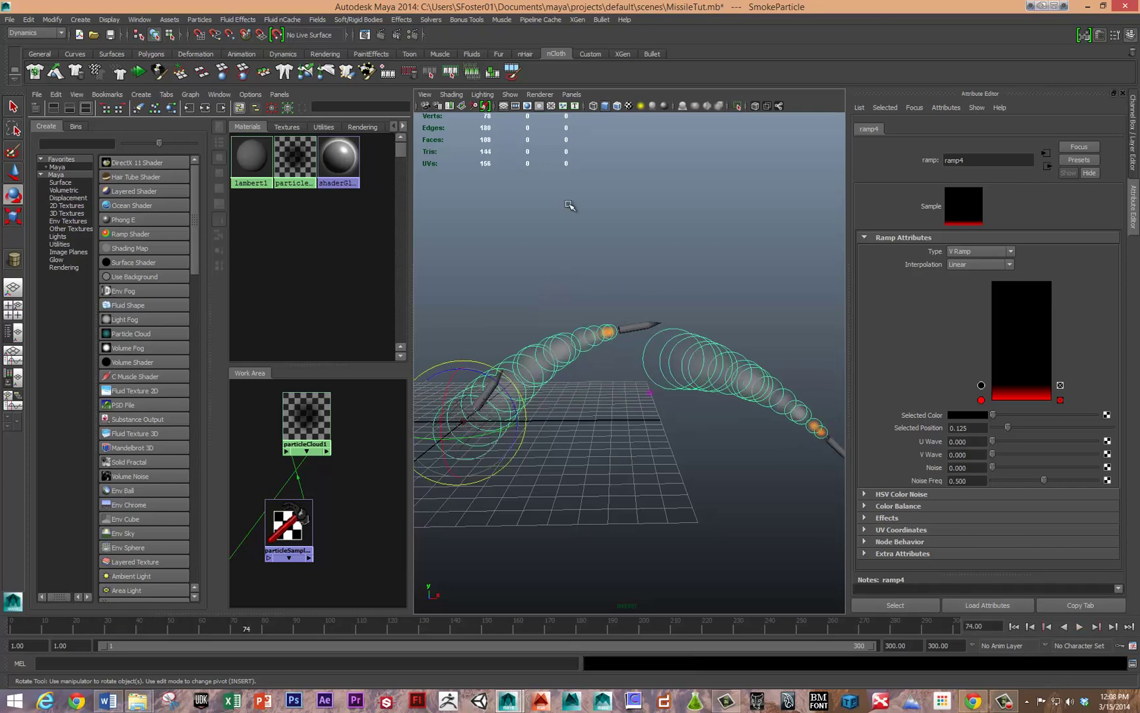
{"action": "left_click", "coordinate": [382, 35]}
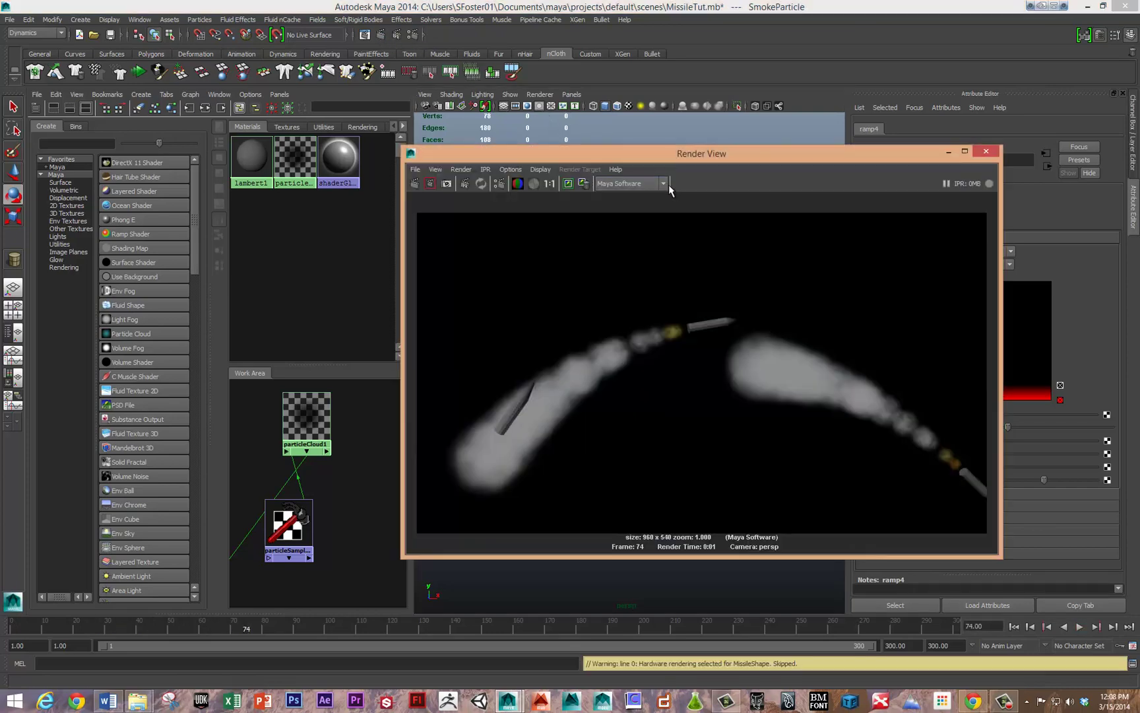
{"action": "left_click", "coordinate": [986, 152]}
{"action": "left_click", "coordinate": [307, 419]}
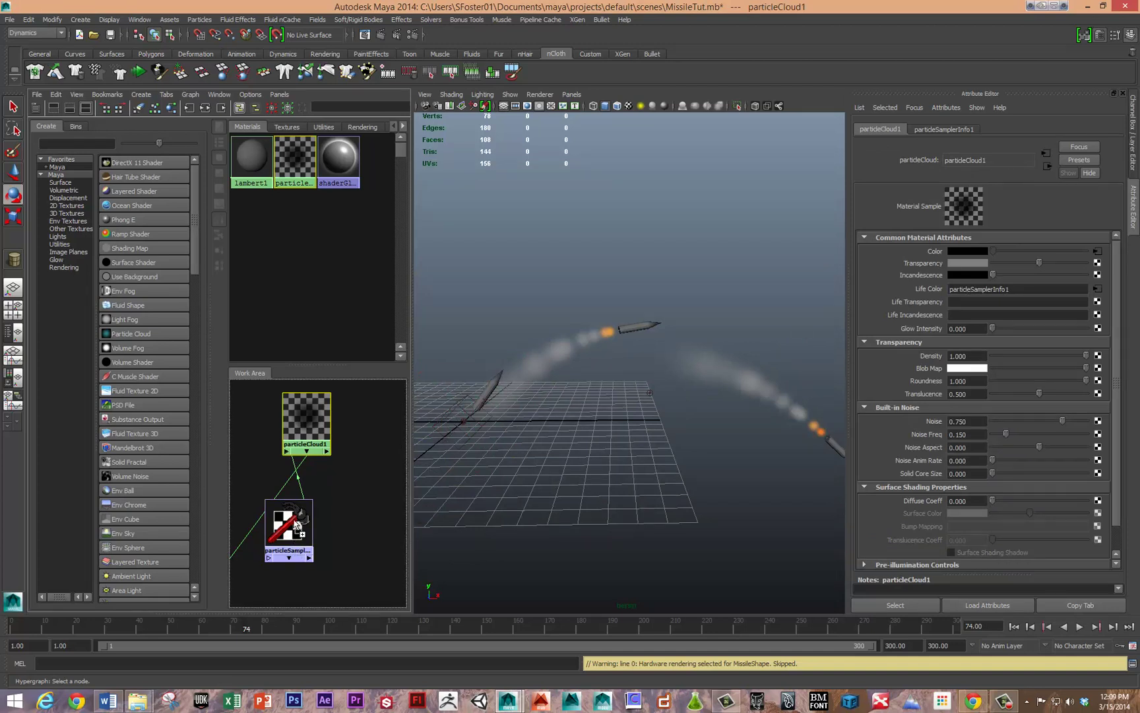
- Connect particleSamplerInfo1 to particleCloud1's incandescence and transparency, then save with Ctrl+S
{"action": "middle_click_drag", "start_coordinate": [295, 531], "coordinate": [305, 418]}
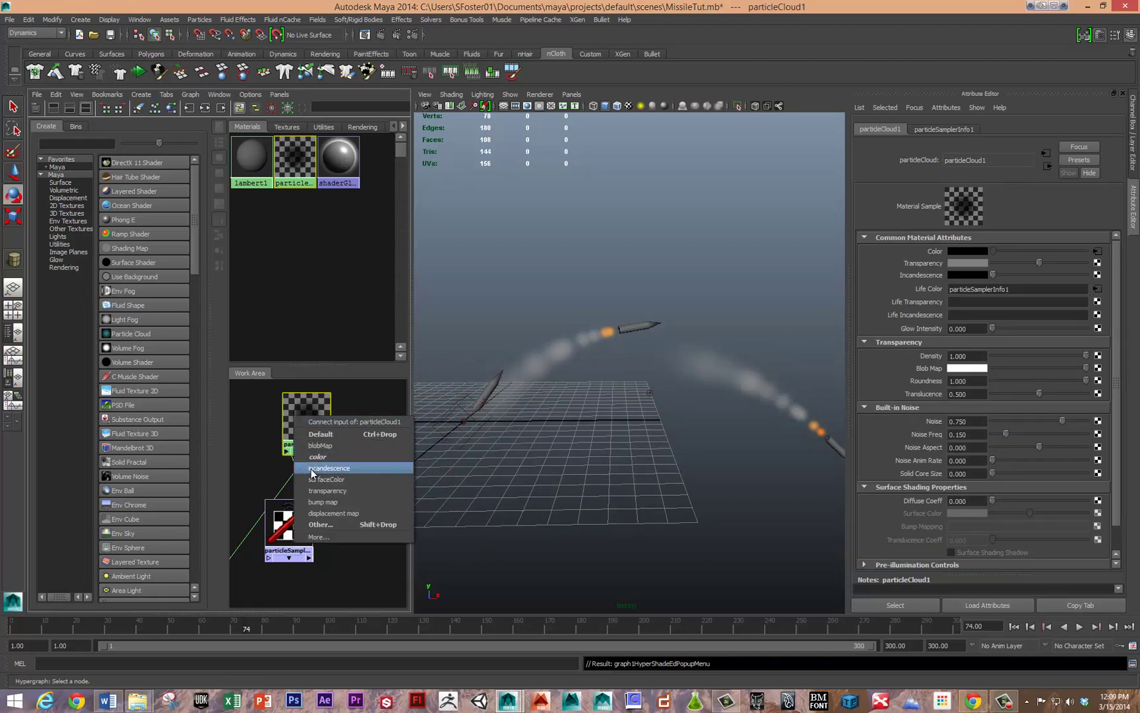
{"action": "left_click", "coordinate": [329, 469]}
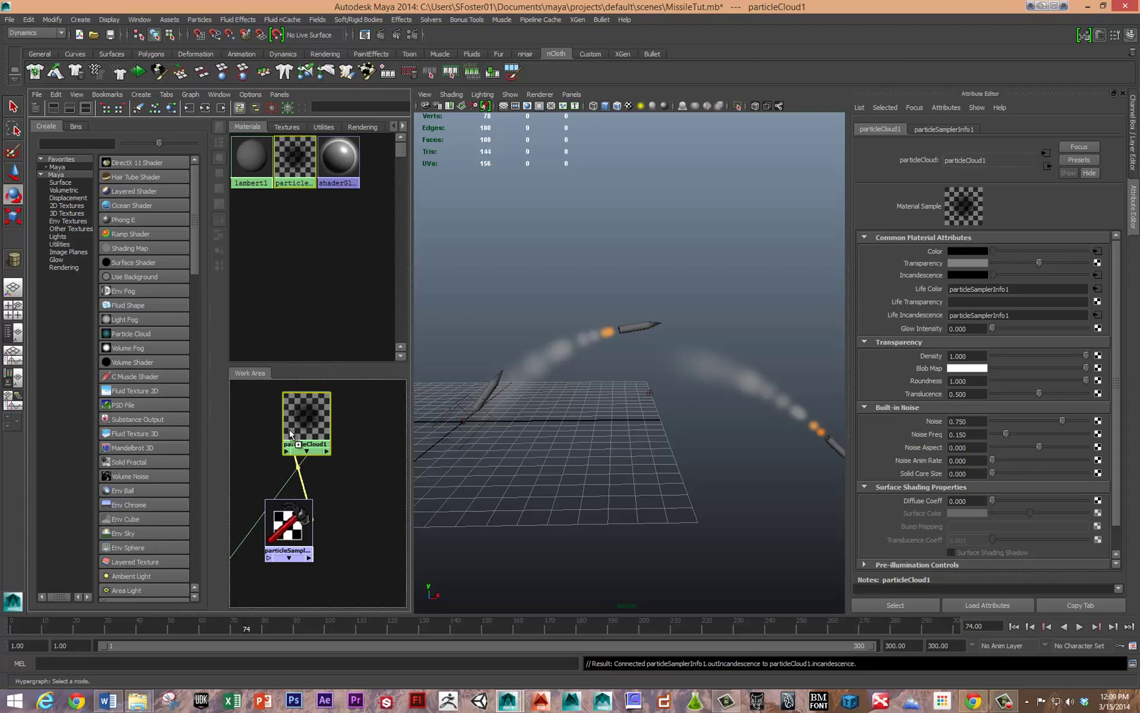
{"action": "middle_click_drag", "start_coordinate": [291, 517], "coordinate": [297, 438]}
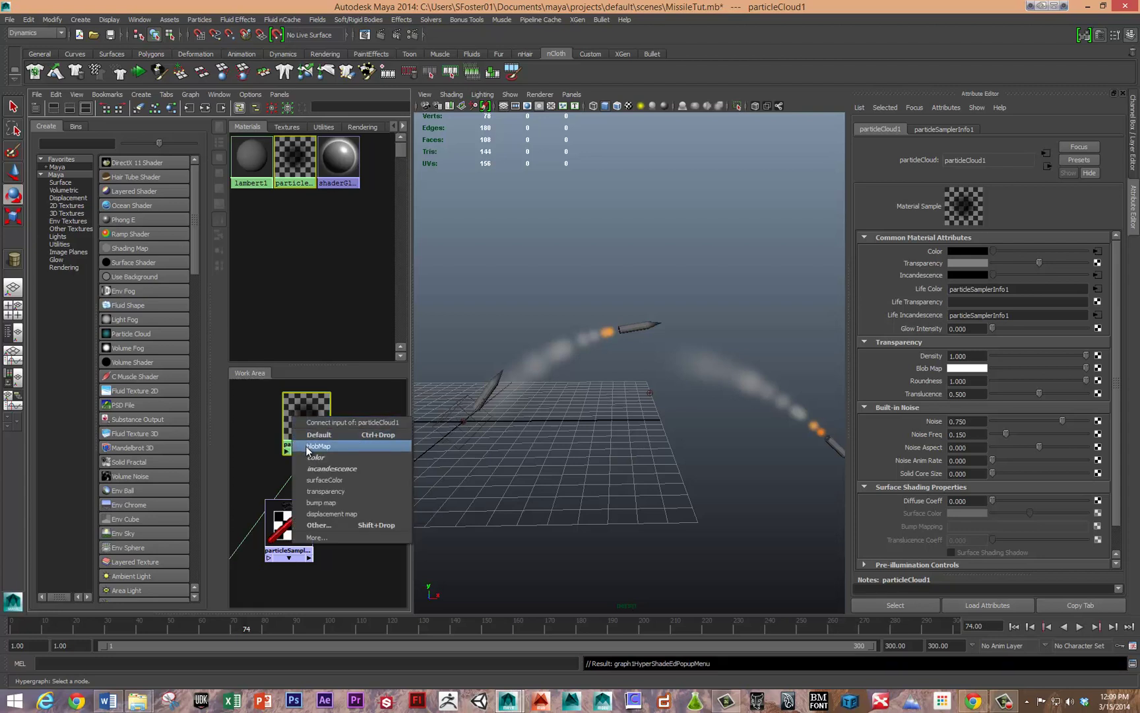
{"action": "left_click", "coordinate": [326, 491]}
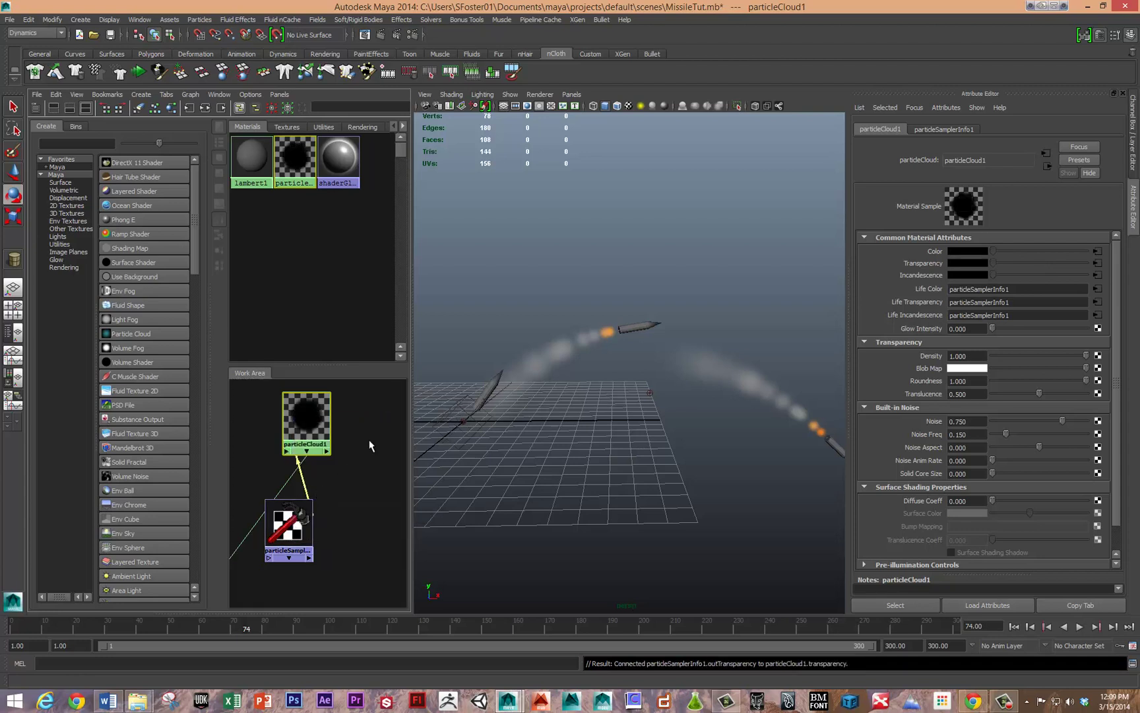
{"action": "key", "text": "ctrl+s"}
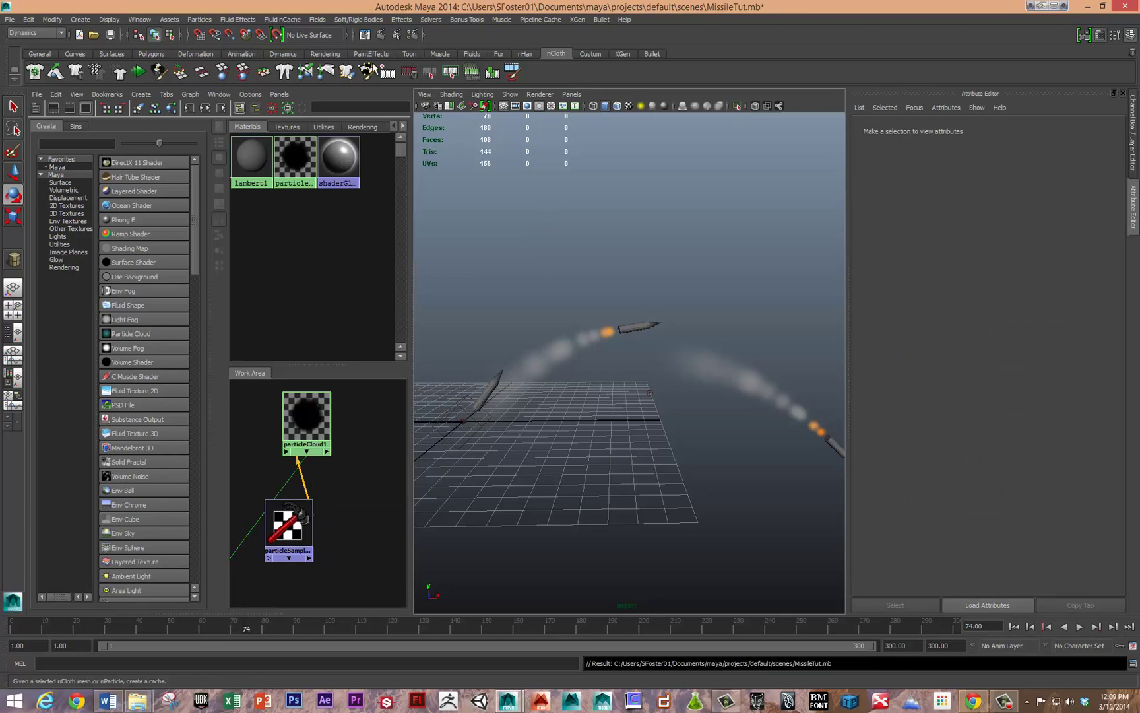
{"action": "left_click", "coordinate": [380, 33]}
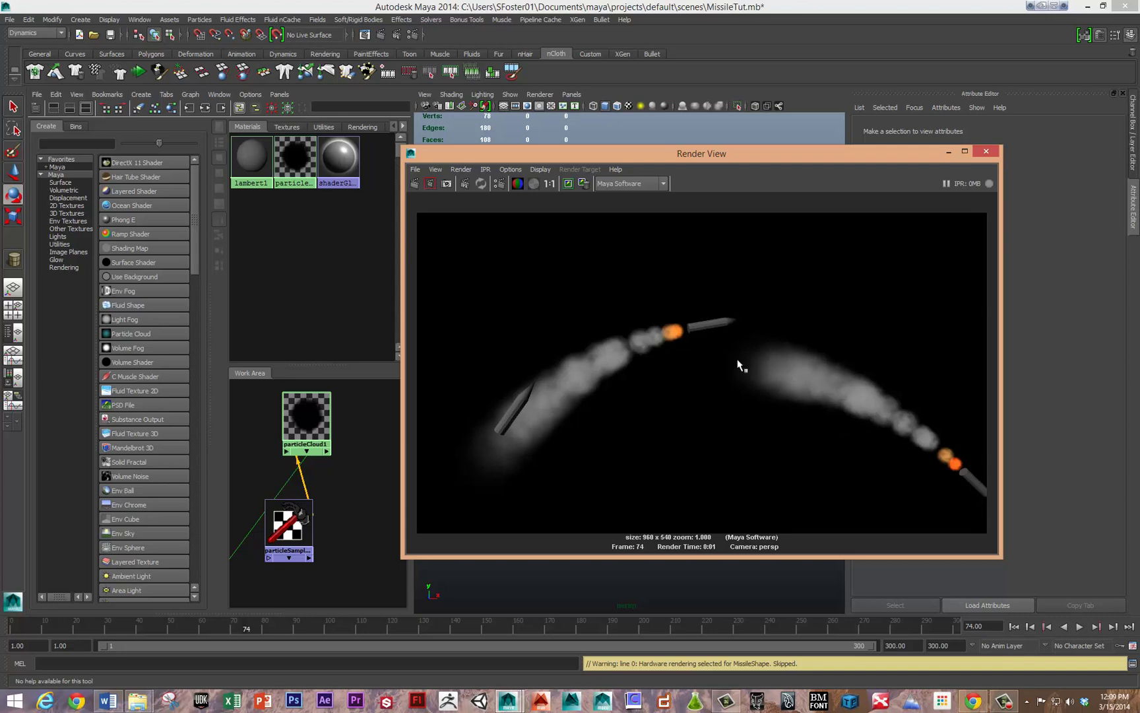
{"action": "left_click", "coordinate": [986, 154]}
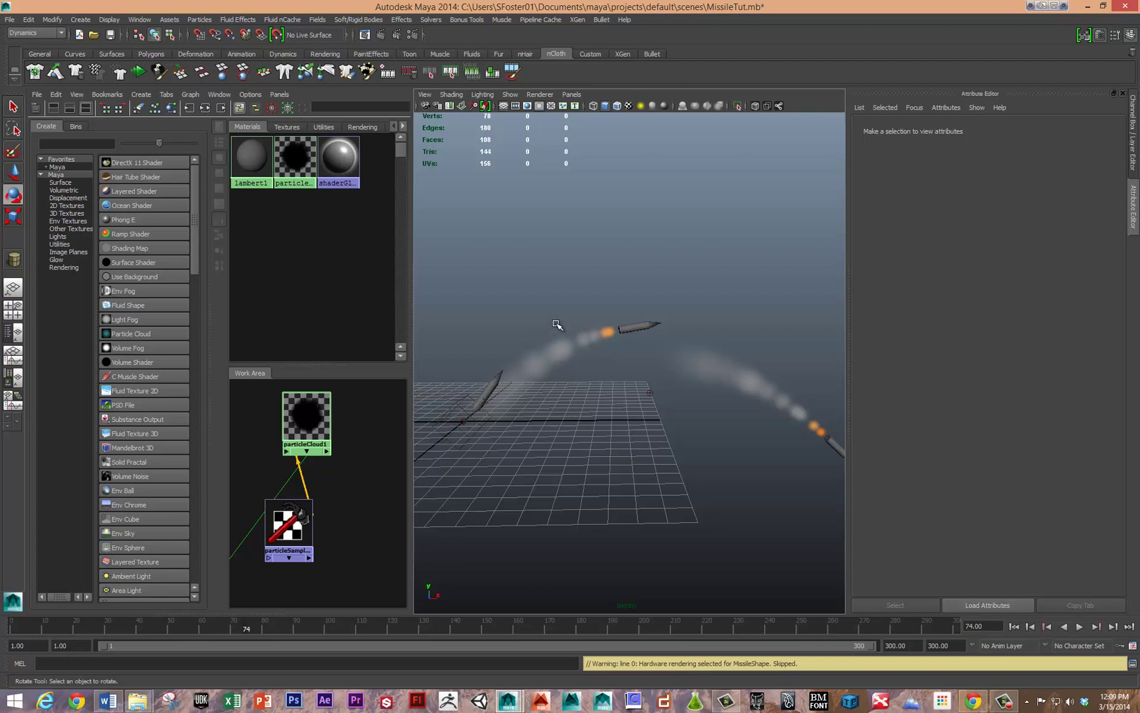
- Select particleCloud1, drop particleSamplerInfo1 onto it and choose Other... for the Connection Editor
{"action": "left_click", "coordinate": [306, 415]}
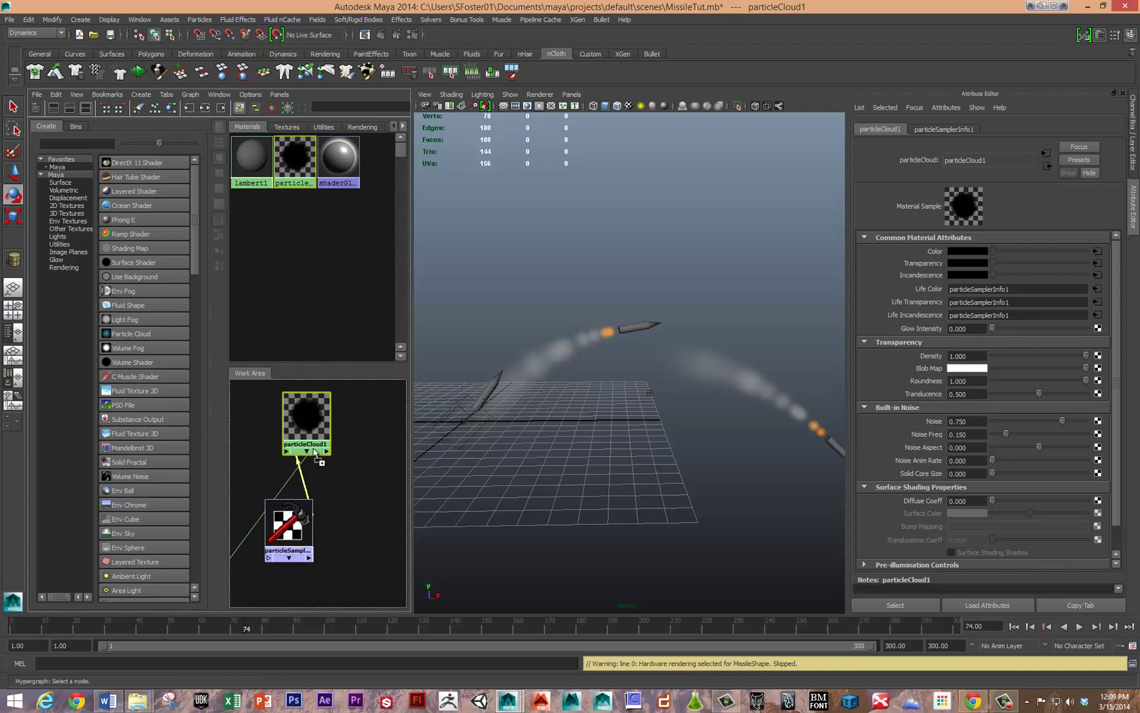
{"action": "middle_click_drag", "start_coordinate": [316, 457], "coordinate": [313, 420]}
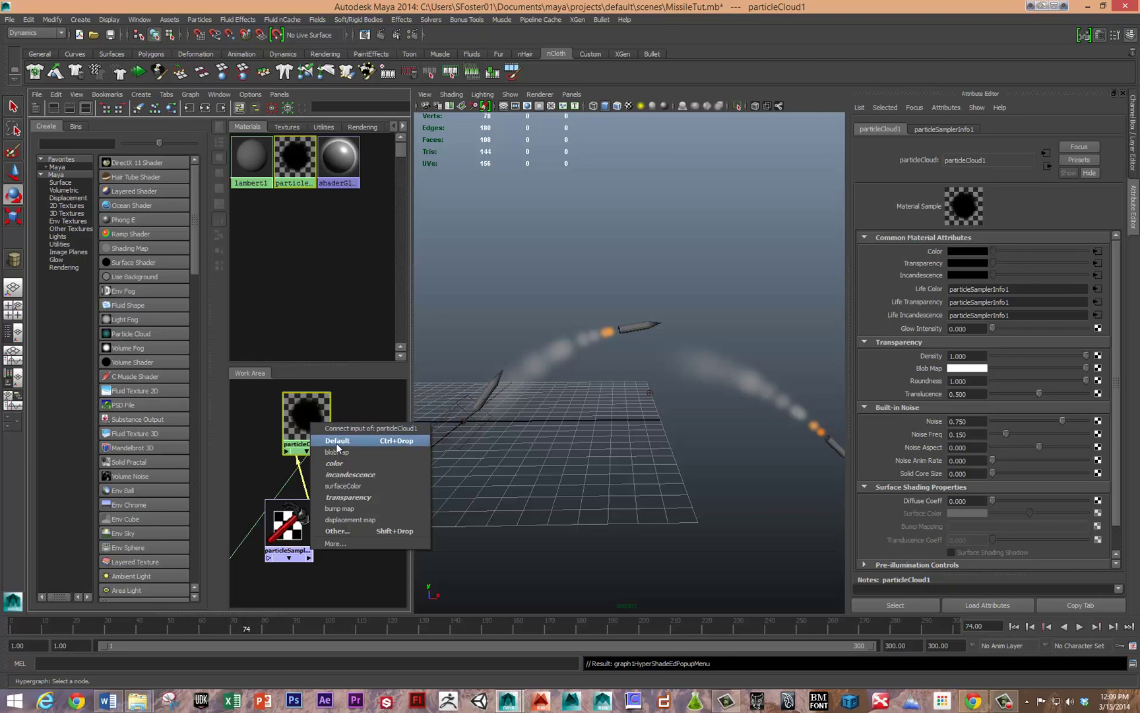
{"action": "left_click", "coordinate": [339, 531]}
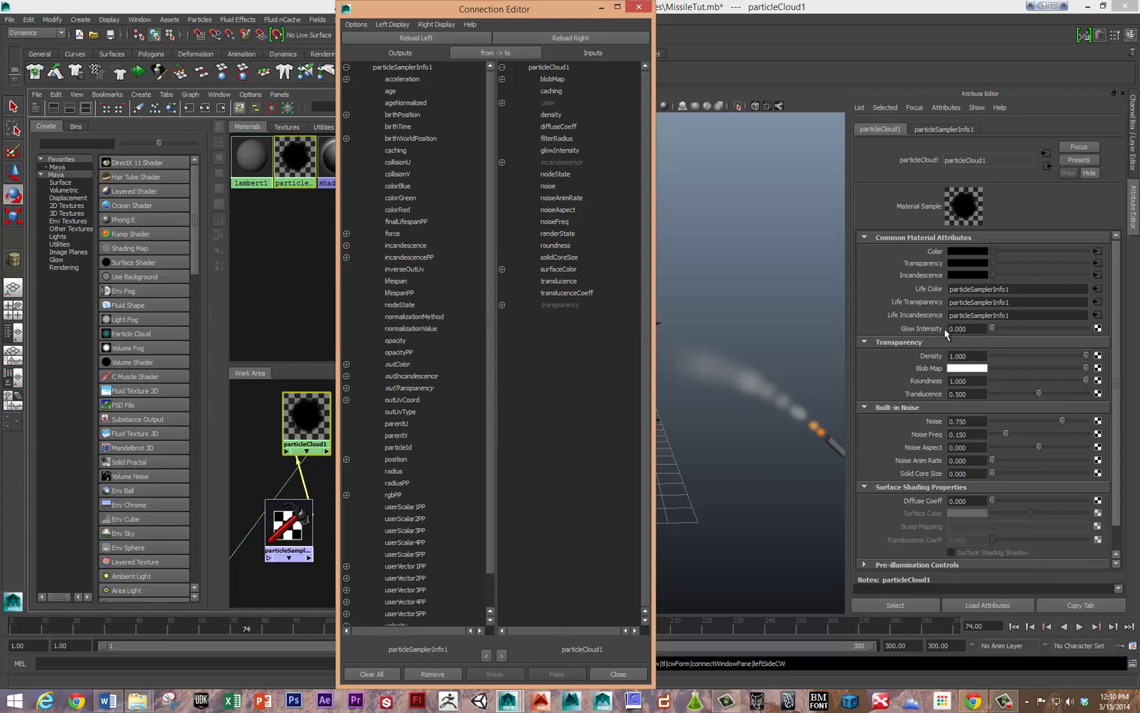
- Wire particleSamplerInfo1's incandescenceR output into particleCloud1's glowIntensity
{"action": "left_click", "coordinate": [408, 242]}
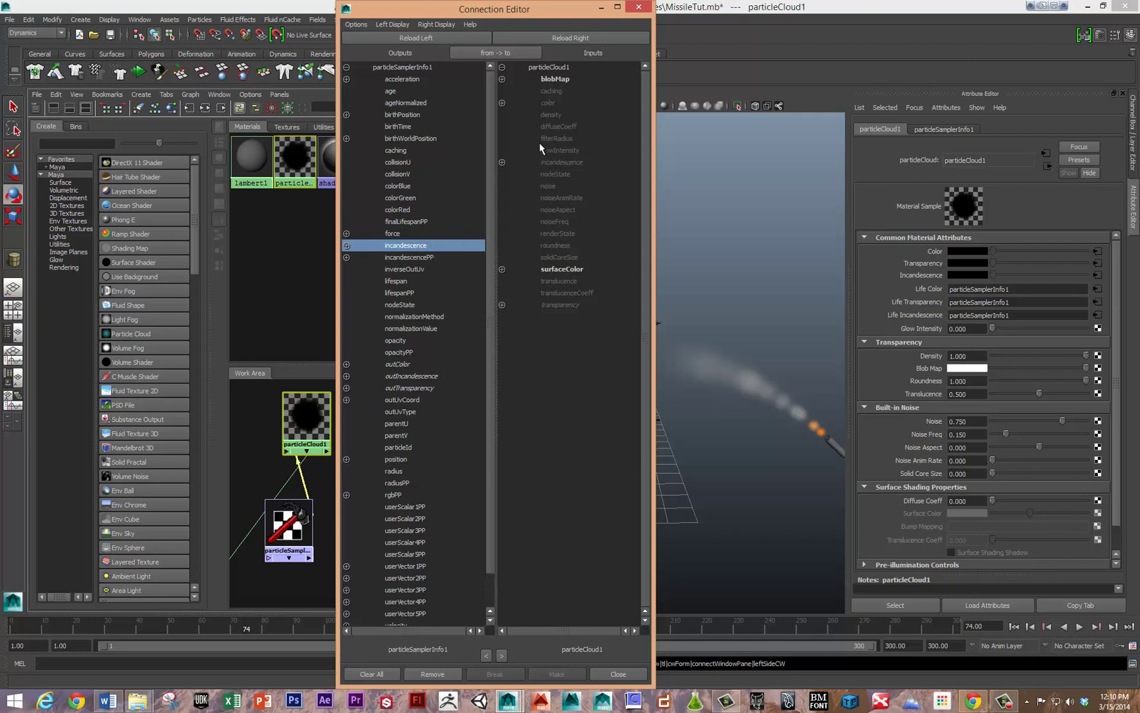
{"action": "left_click", "coordinate": [345, 246]}
{"action": "left_click", "coordinate": [409, 258]}
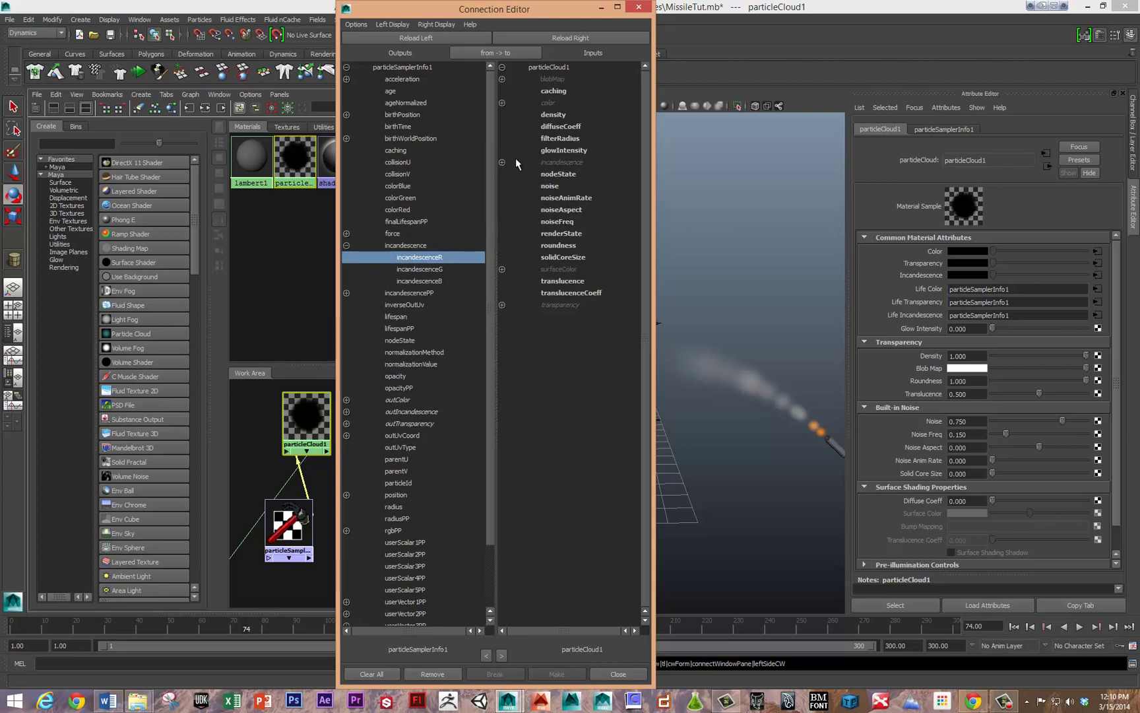
{"action": "left_click", "coordinate": [545, 153]}
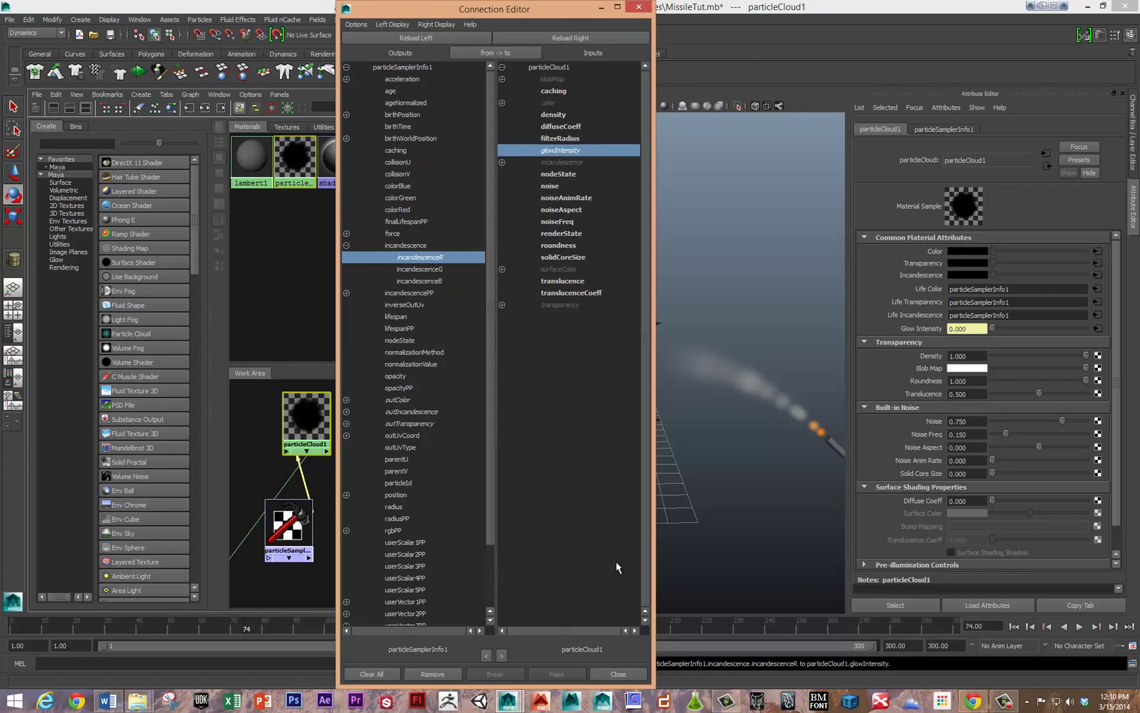
- Close the Connection Editor and test-render the current frame to check the glow
{"action": "left_click", "coordinate": [616, 673]}
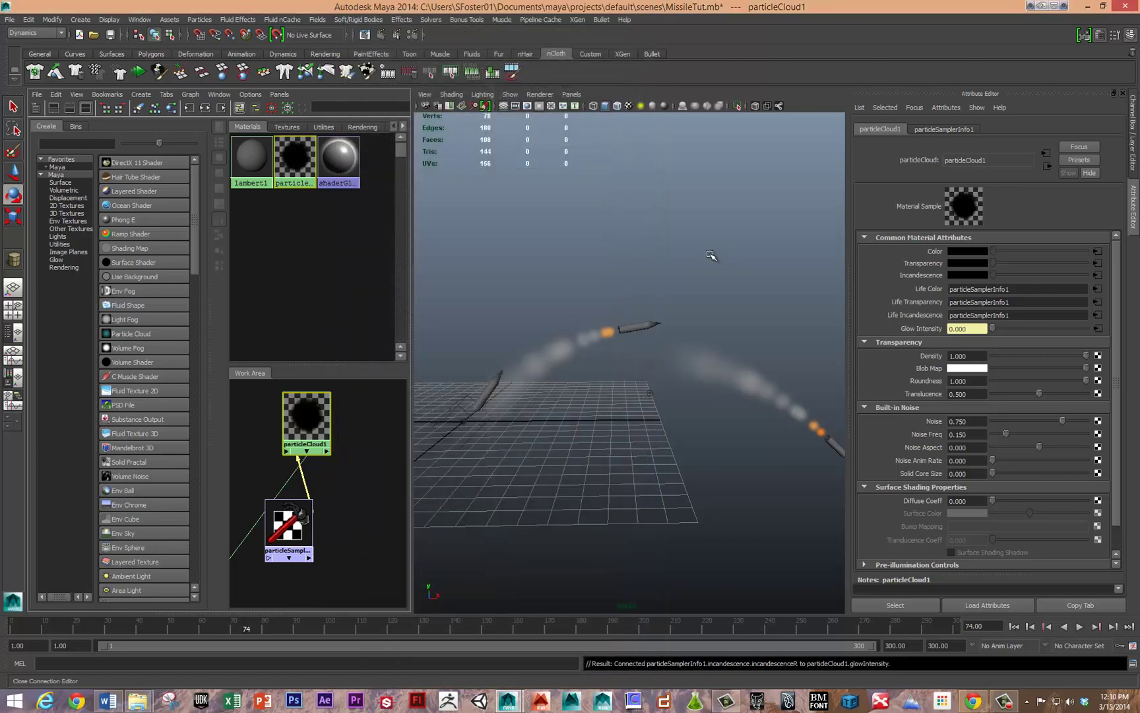
{"action": "left_click", "coordinate": [381, 34]}
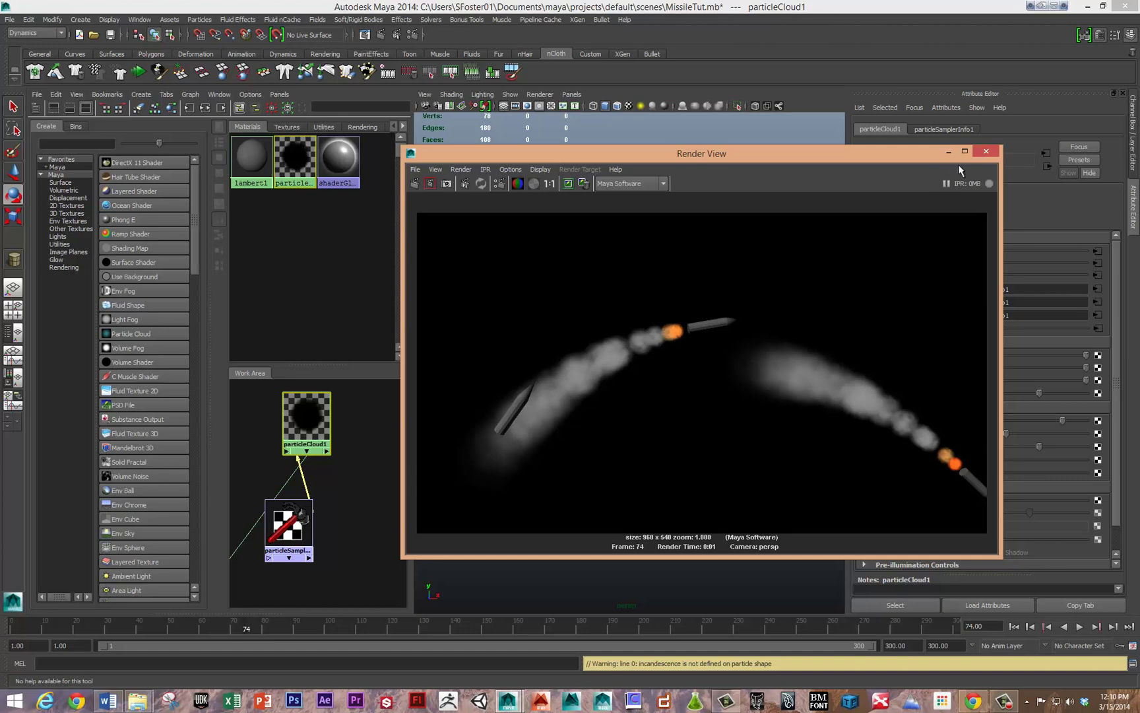
{"action": "left_click", "coordinate": [986, 151]}
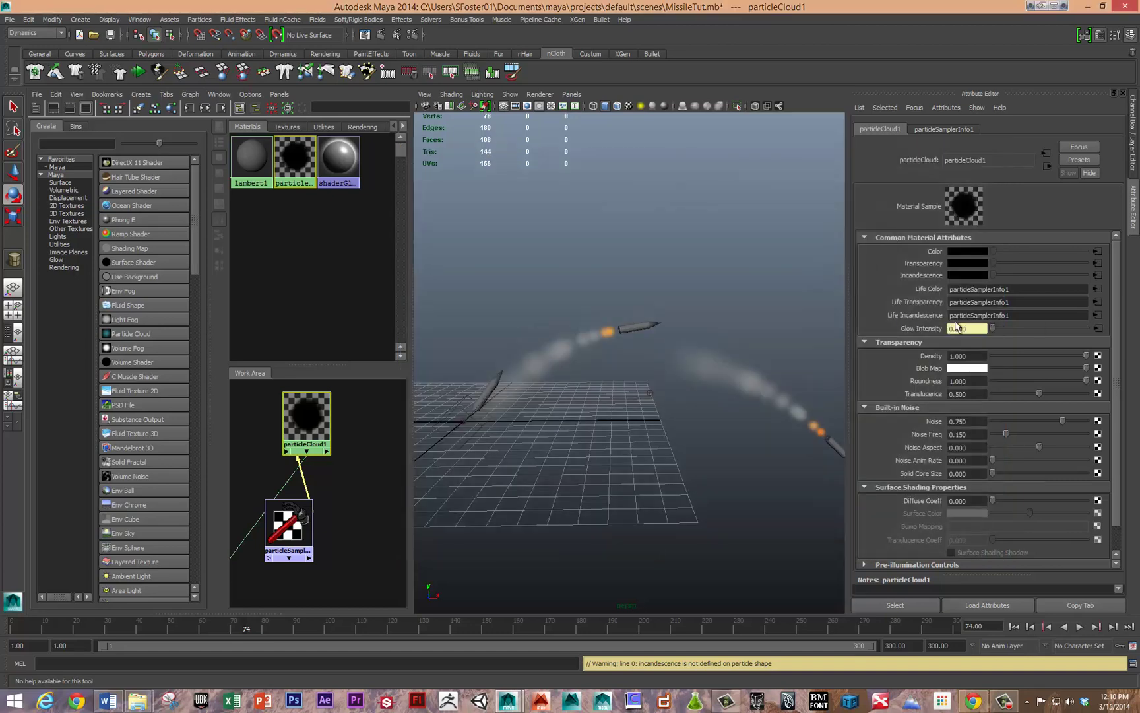
- Orbit closer to the missile and test-render the close-up view
{"action": "left_click_drag", "start_coordinate": [574, 296], "coordinate": [686, 294], "text": "alt"}
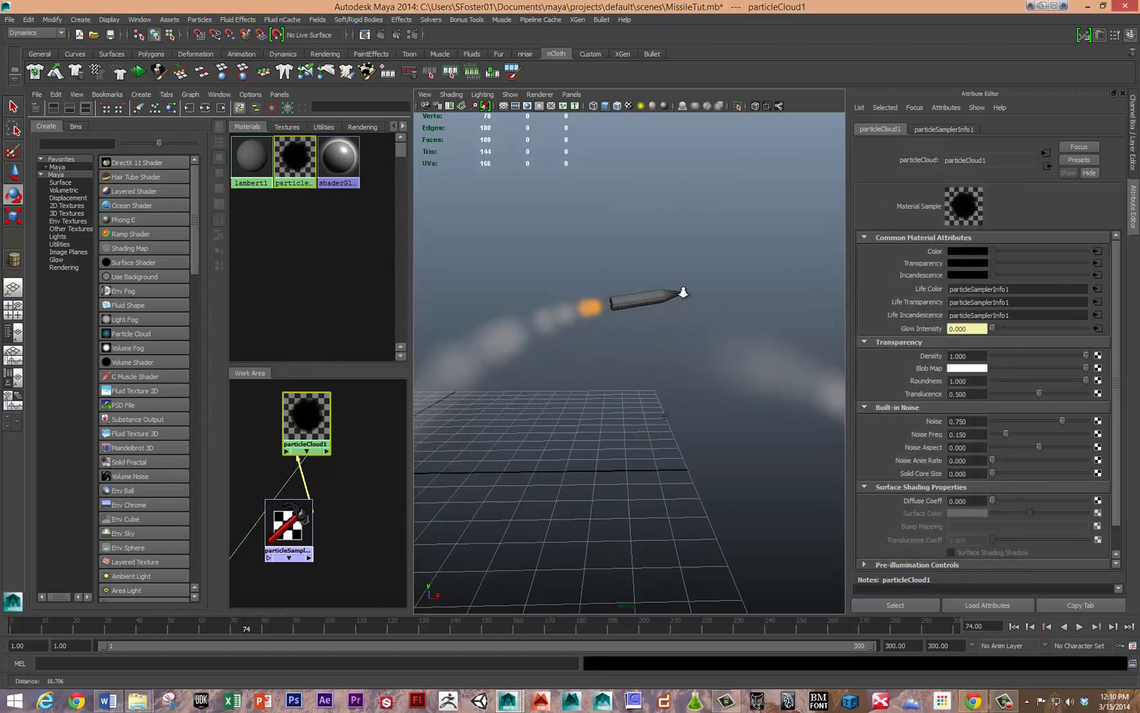
{"action": "left_click", "coordinate": [381, 35]}
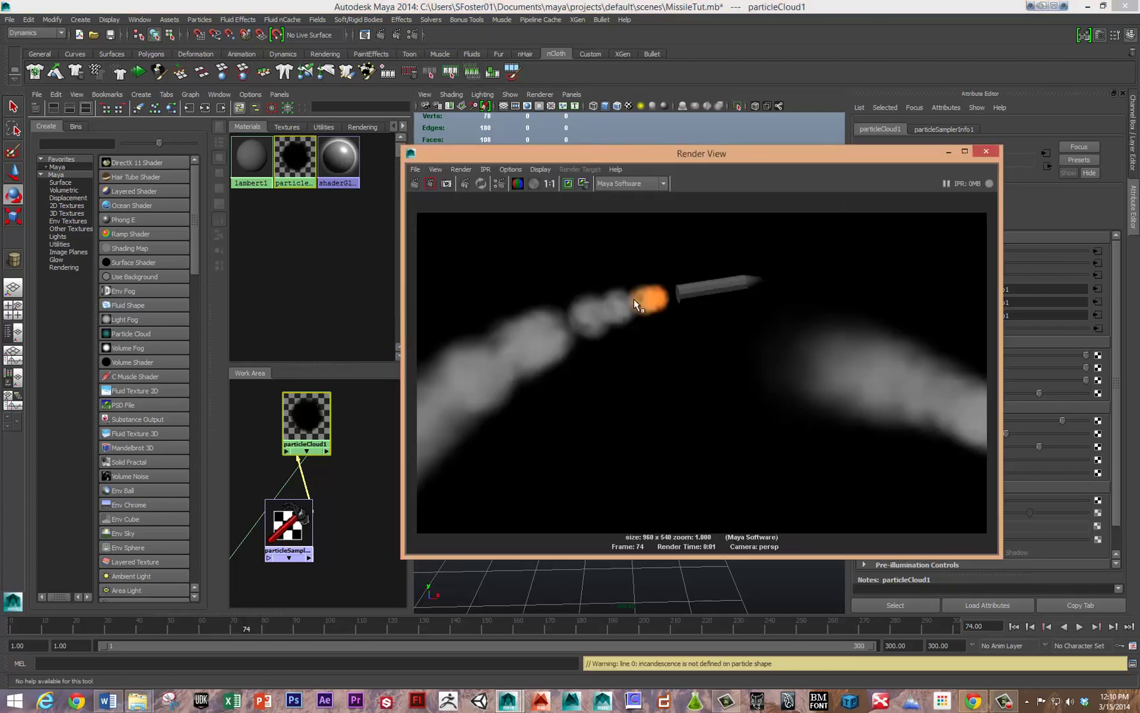
{"action": "left_click", "coordinate": [986, 151]}
{"action": "left_click_drag", "start_coordinate": [745, 288], "coordinate": [663, 294], "text": "alt"}
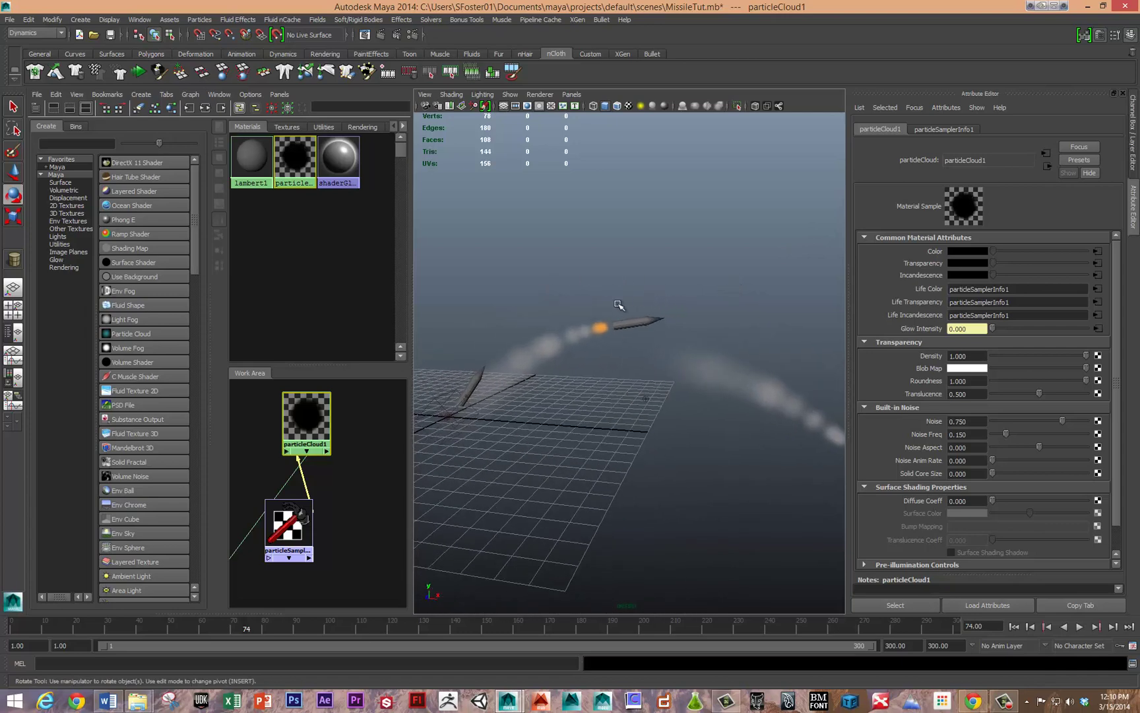
- Select SmokeParticleShape, expand its Instancer (Geometry Replacement) settings, then clear the selection
{"action": "left_click", "coordinate": [639, 340]}
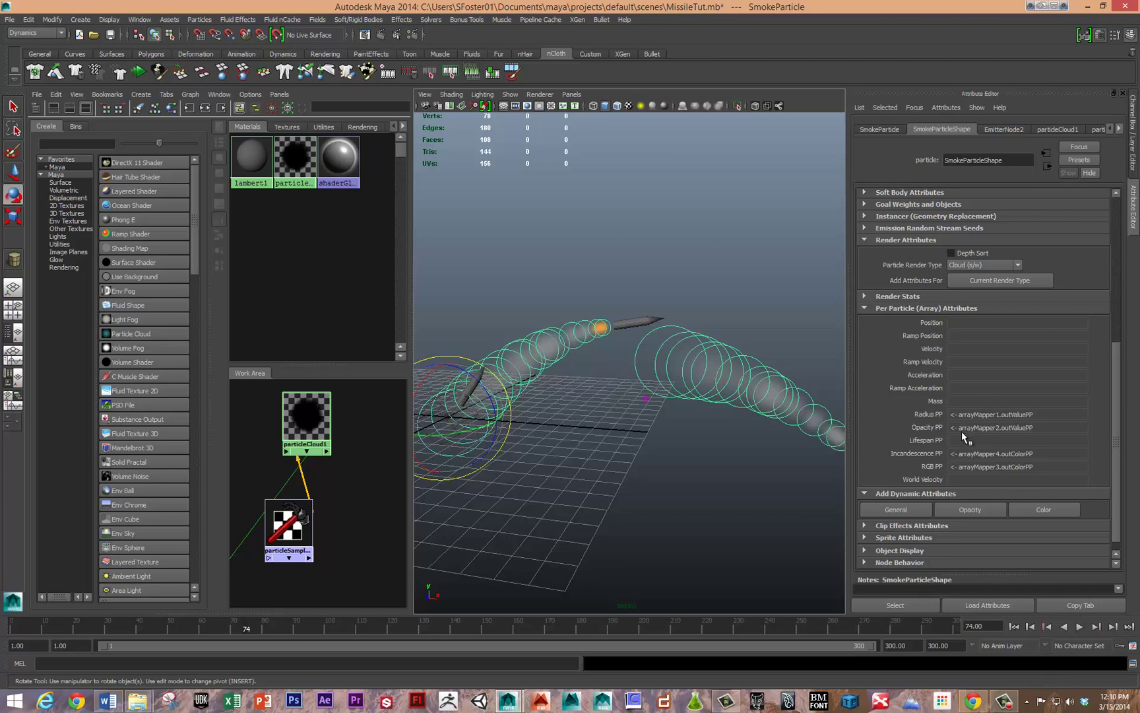
{"action": "scroll", "coordinate": [962, 432], "scroll_direction": "down", "scroll_amount": 1}
{"action": "scroll", "coordinate": [960, 432], "scroll_direction": "up", "scroll_amount": 2}
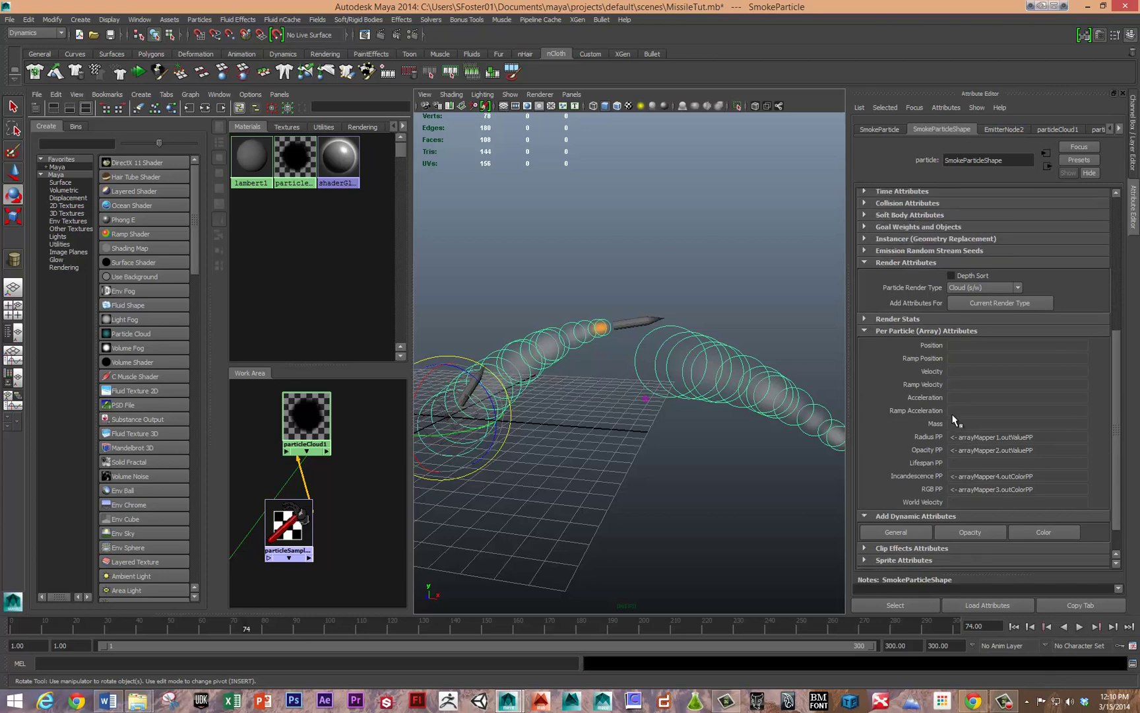
{"action": "left_click", "coordinate": [863, 239]}
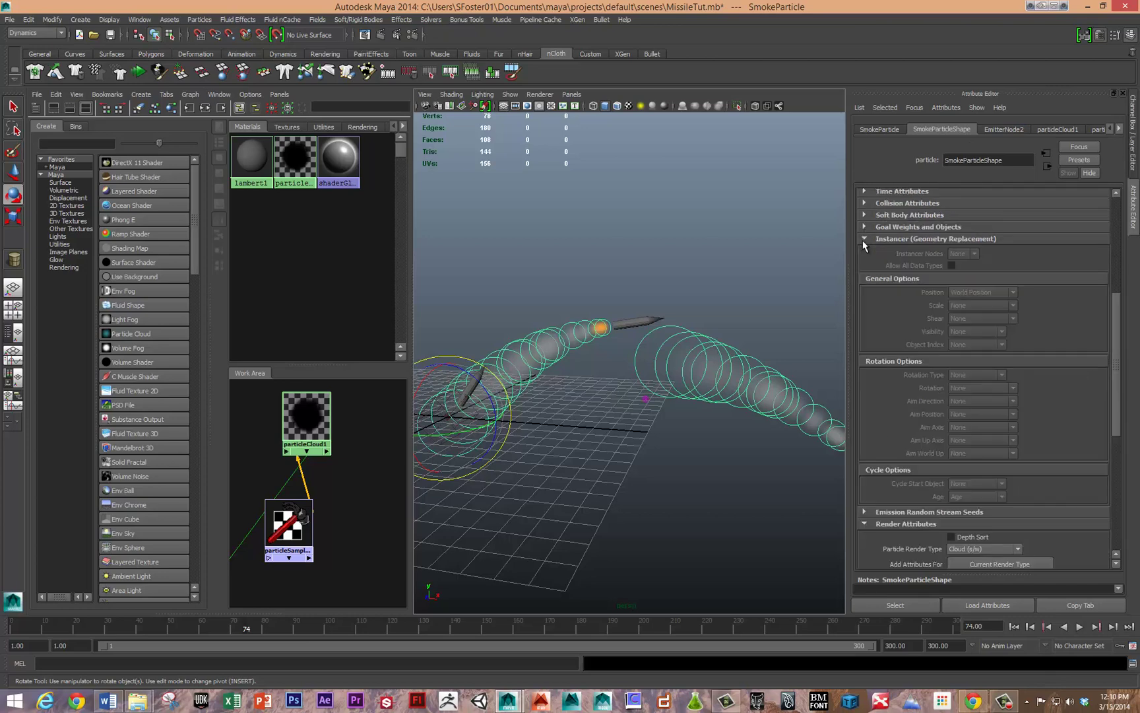
{"action": "left_click_drag", "start_coordinate": [621, 325], "coordinate": [646, 336]}
{"action": "left_click", "coordinate": [645, 335]}
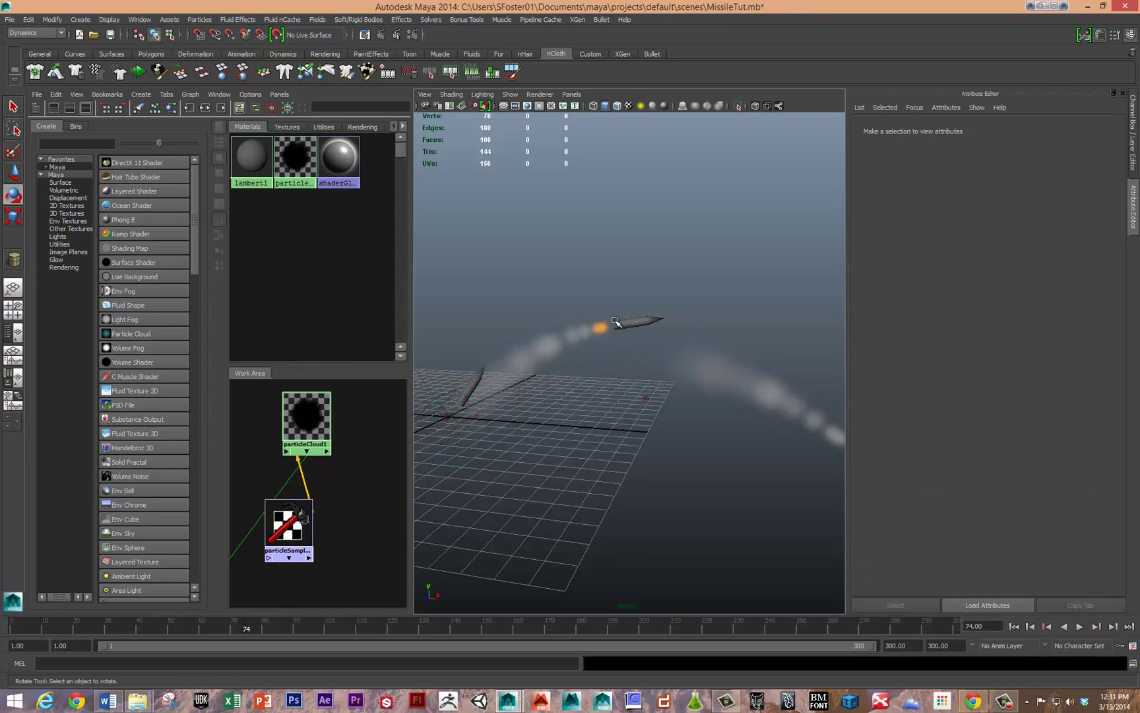
- On Missile, switch Aim Direction to None, then back to Velocity, and orbit to check
{"action": "left_click", "coordinate": [12, 313]}
{"action": "left_click", "coordinate": [74, 192]}
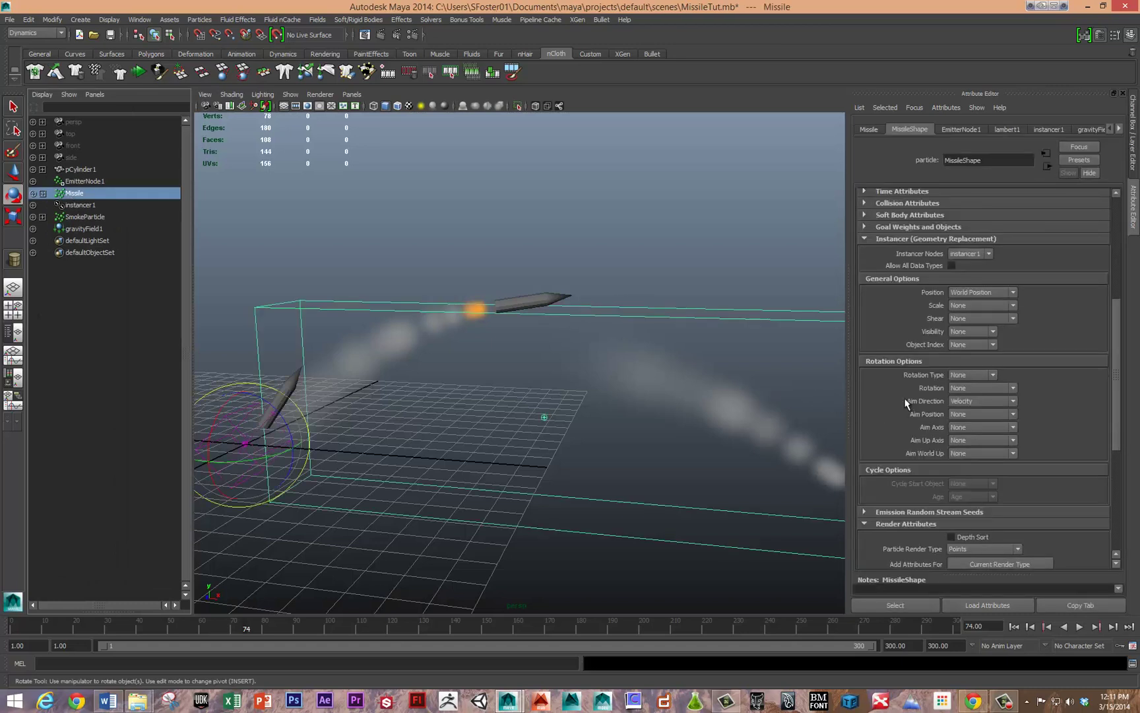
{"action": "left_click", "coordinate": [972, 401]}
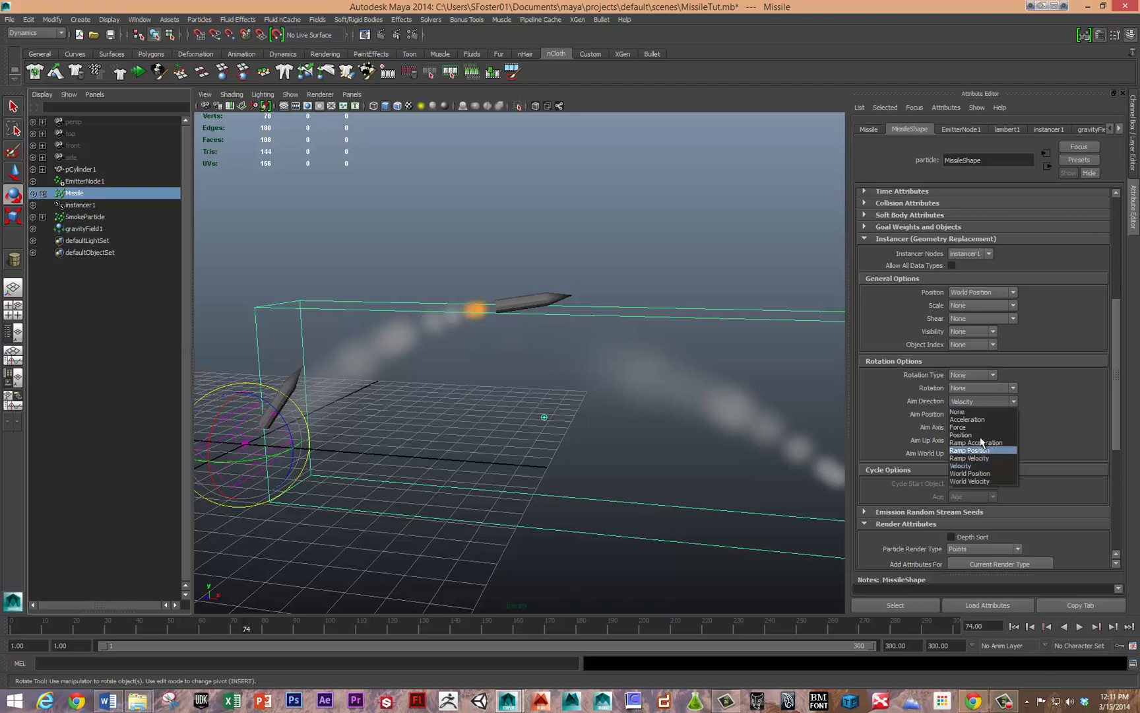
{"action": "left_click", "coordinate": [981, 412]}
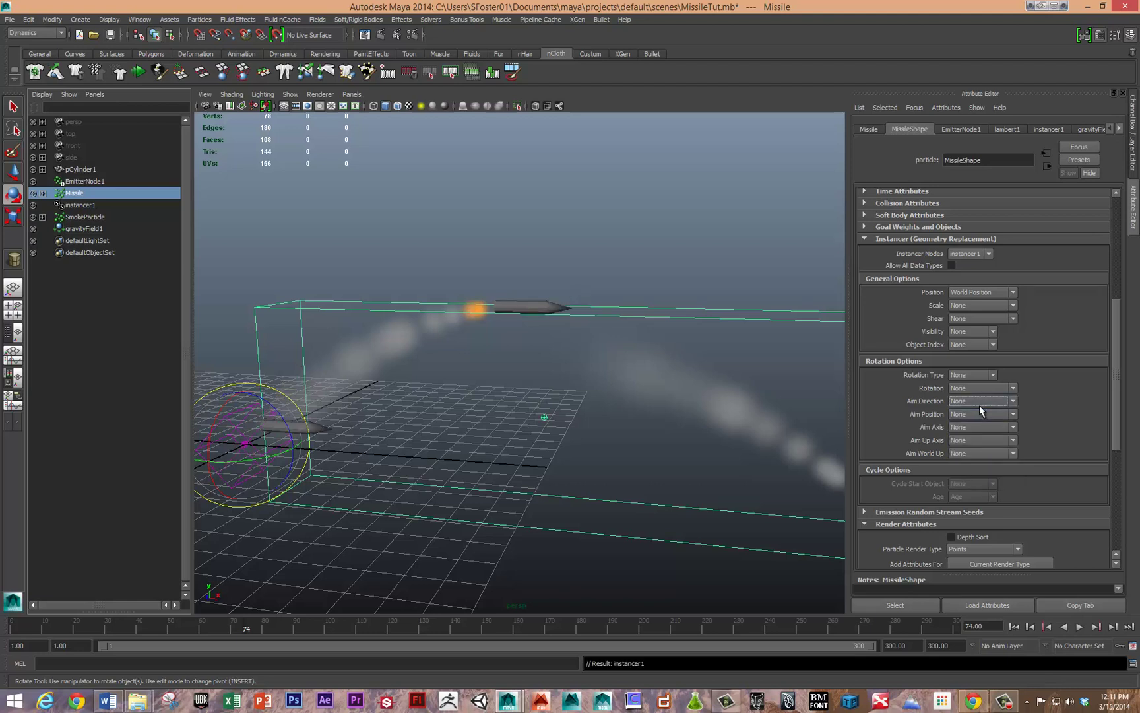
{"action": "left_click", "coordinate": [978, 401]}
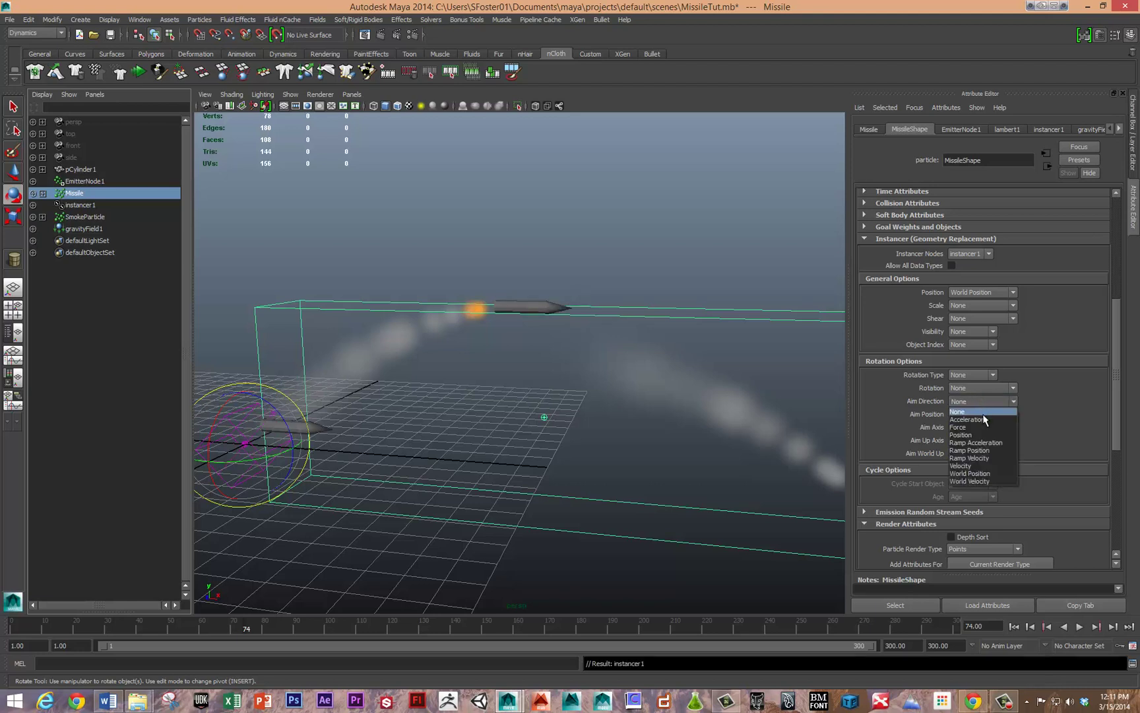
{"action": "left_click", "coordinate": [991, 464]}
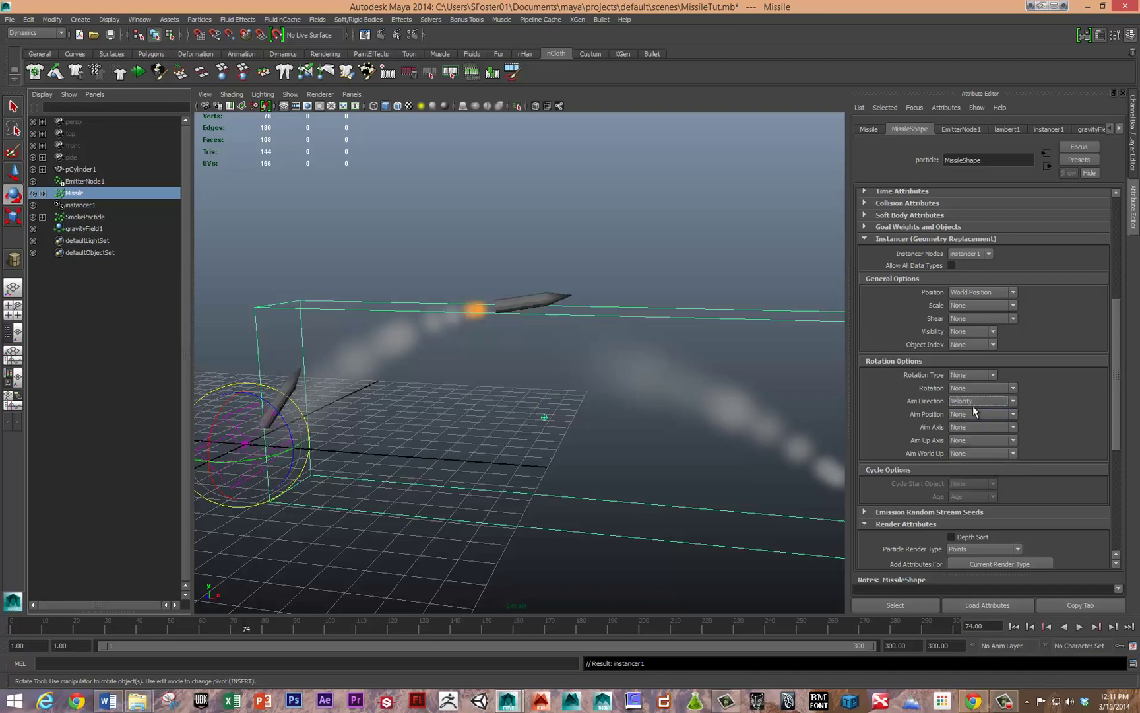
{"action": "left_click_drag", "start_coordinate": [704, 241], "coordinate": [629, 240], "text": "alt"}
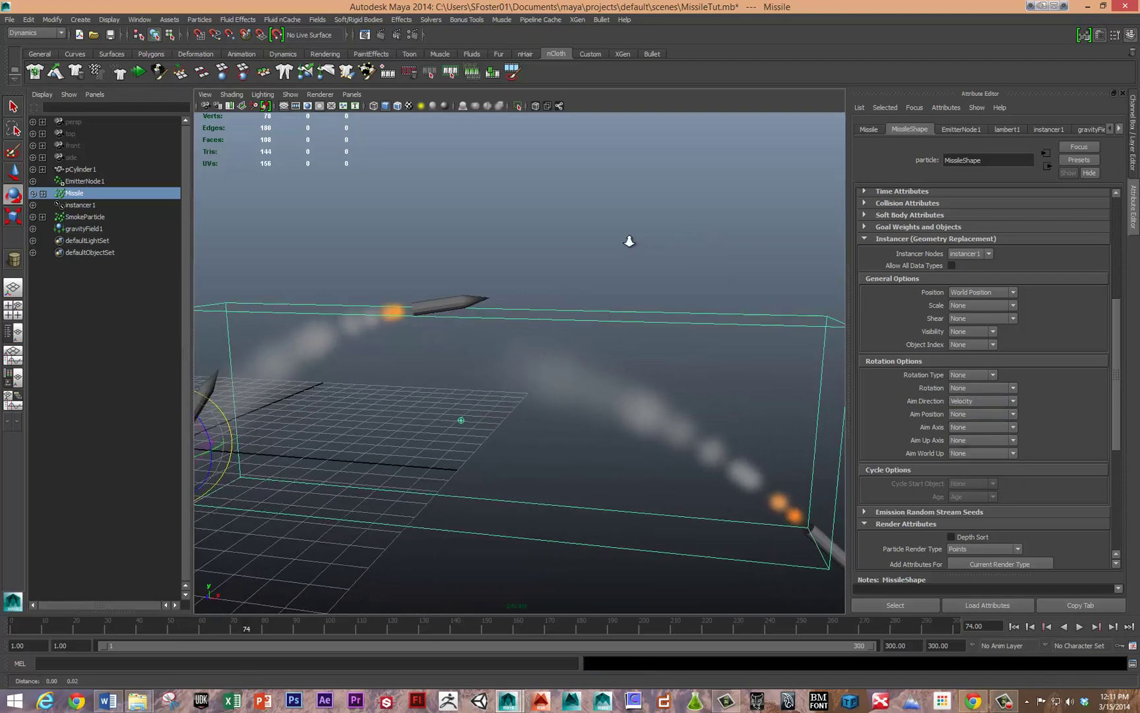
{"action": "scroll", "coordinate": [535, 250], "scroll_direction": "down", "scroll_amount": 3}
{"action": "scroll", "coordinate": [463, 223], "scroll_direction": "up", "scroll_amount": 2}
{"action": "scroll", "coordinate": [464, 231], "scroll_direction": "down", "scroll_amount": 3}
{"action": "scroll", "coordinate": [454, 357], "scroll_direction": "up", "scroll_amount": 1}
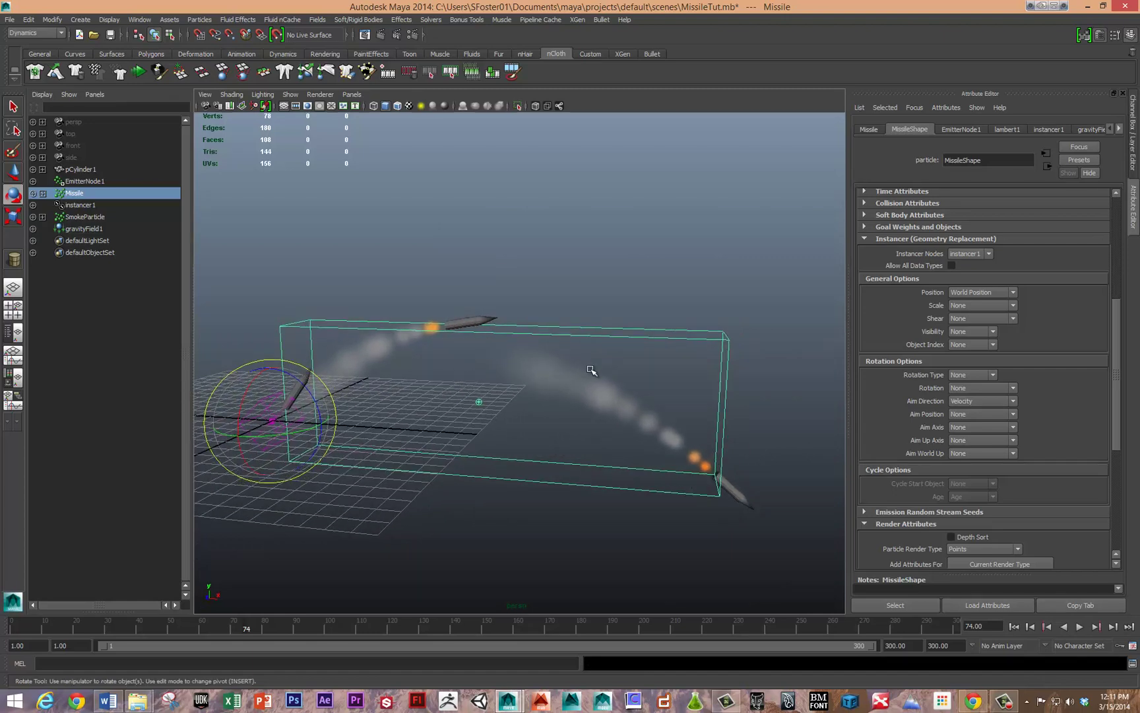
{"action": "scroll", "coordinate": [873, 436], "scroll_direction": "down", "scroll_amount": 1}
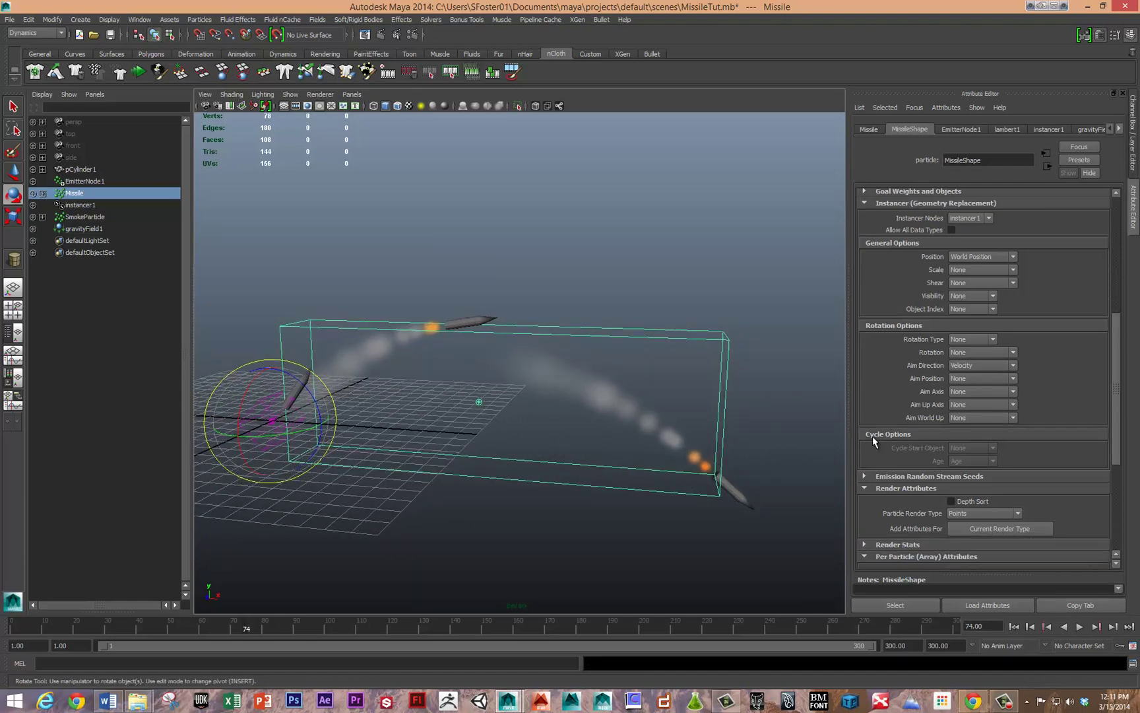
{"action": "scroll", "coordinate": [872, 436], "scroll_direction": "up", "scroll_amount": 1}
{"action": "scroll", "coordinate": [872, 435], "scroll_direction": "down", "scroll_amount": 1}
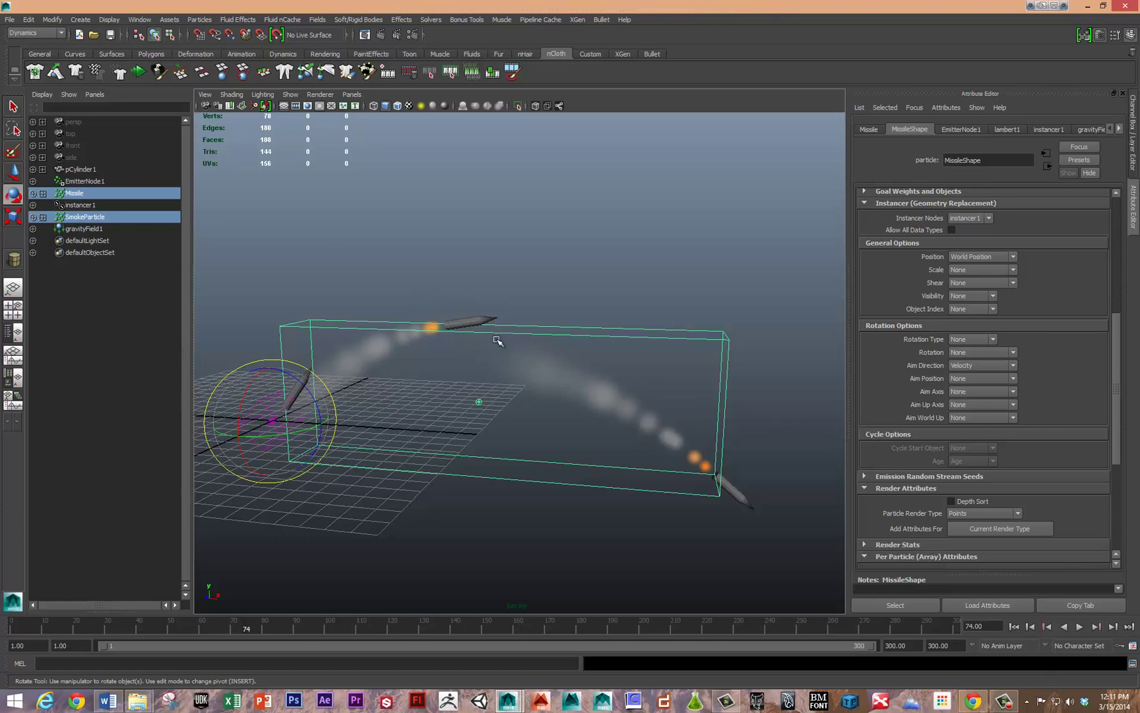
- Clear the selection and draw a large poly plane across the grid
{"action": "left_click", "coordinate": [428, 328], "text": "shift"}
{"action": "left_click_drag", "start_coordinate": [789, 366], "coordinate": [677, 321], "text": "alt"}
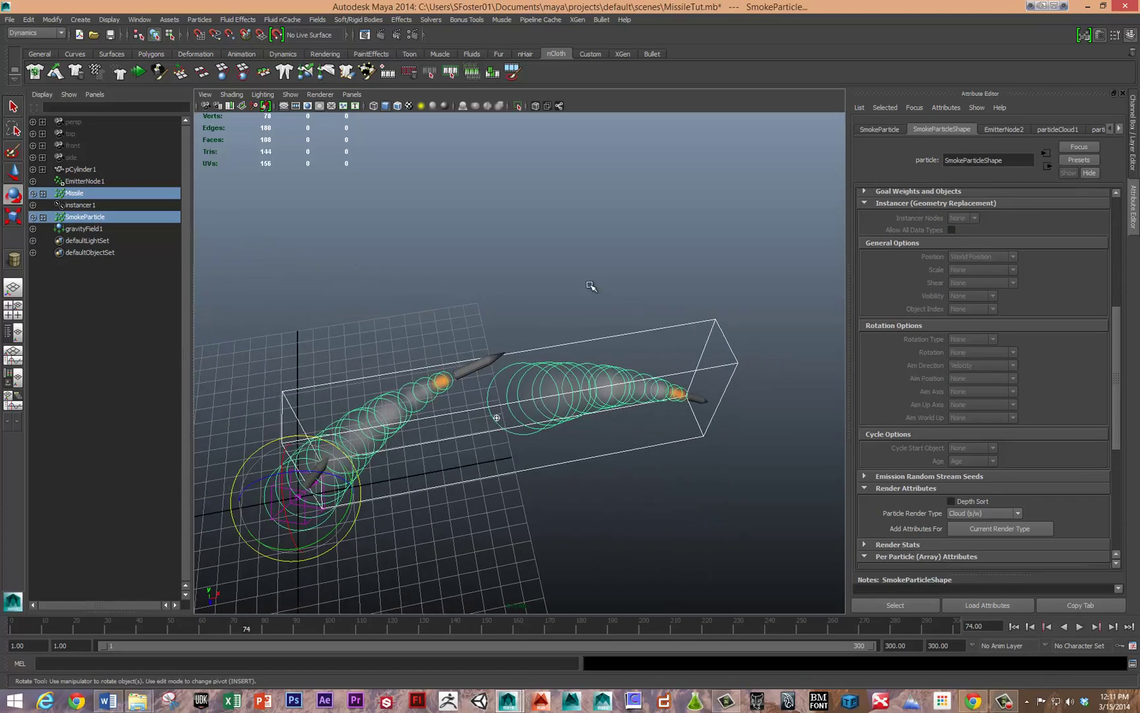
{"action": "left_click", "coordinate": [588, 285]}
{"action": "right_click", "coordinate": [584, 489], "text": "shift"}
{"action": "left_click", "coordinate": [541, 474]}
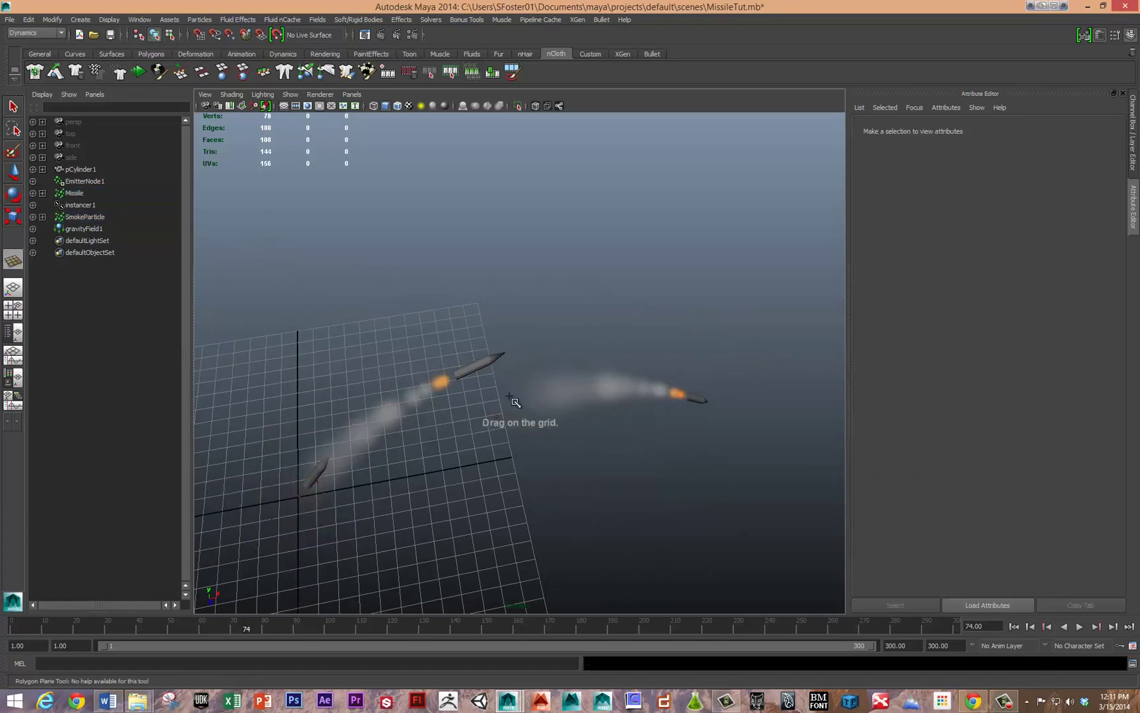
{"action": "left_click_drag", "start_coordinate": [500, 418], "coordinate": [803, 232]}
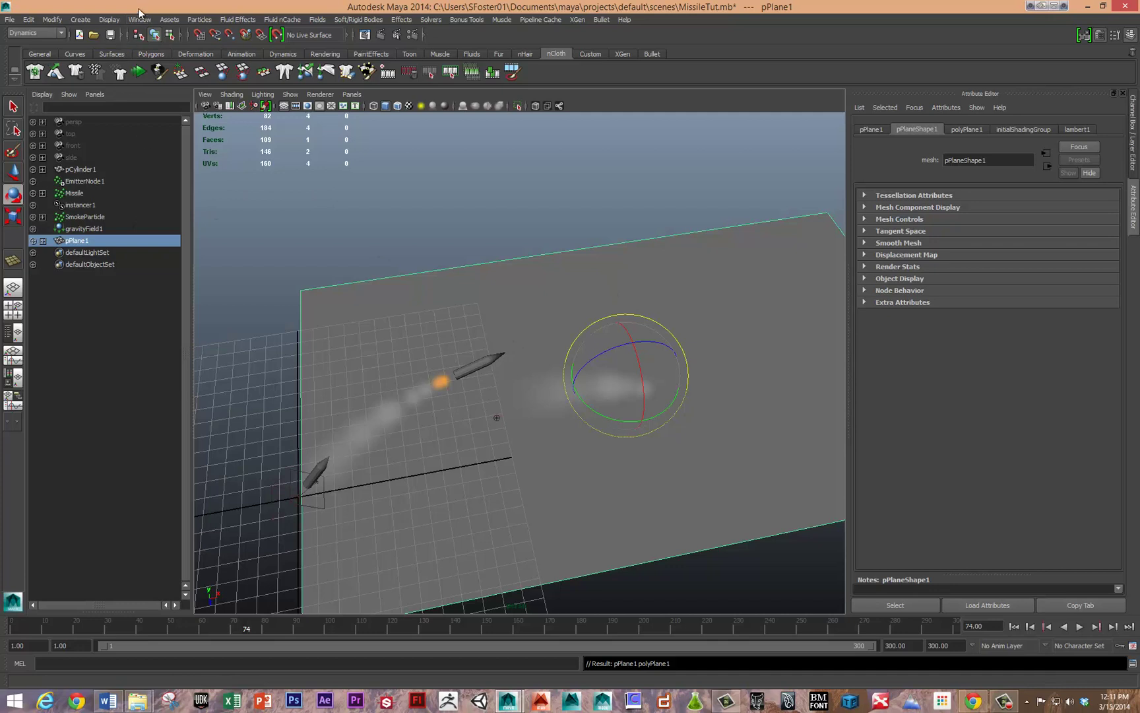
- Orbit around the new ground plane to view it together with the missiles
{"action": "left_click", "coordinate": [198, 20]}
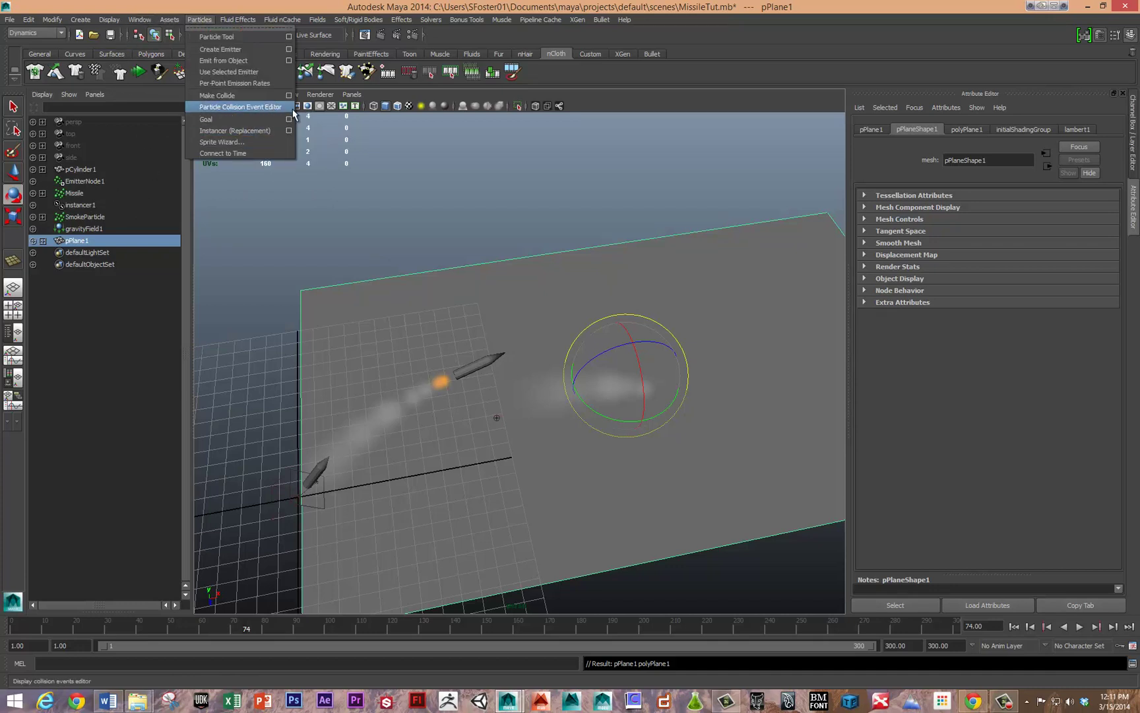
{"action": "left_click", "coordinate": [482, 216]}
{"action": "left_click_drag", "start_coordinate": [483, 218], "coordinate": [550, 205], "text": "alt"}
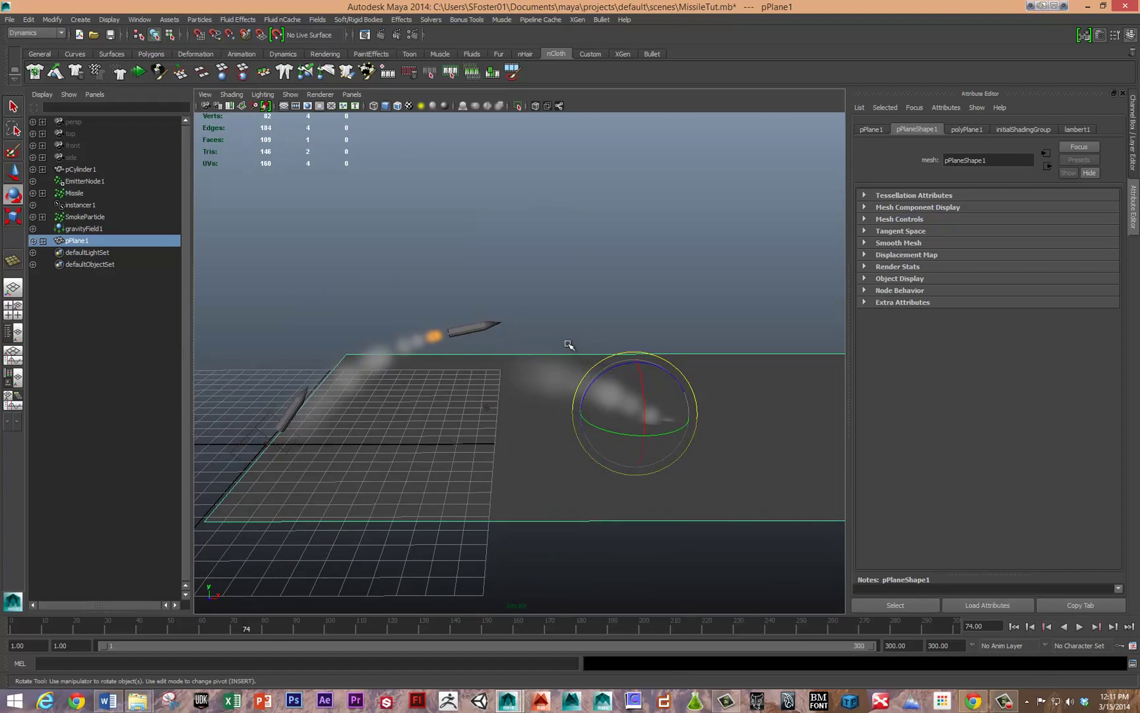
{"action": "left_click_drag", "start_coordinate": [568, 346], "coordinate": [557, 344], "text": "alt"}
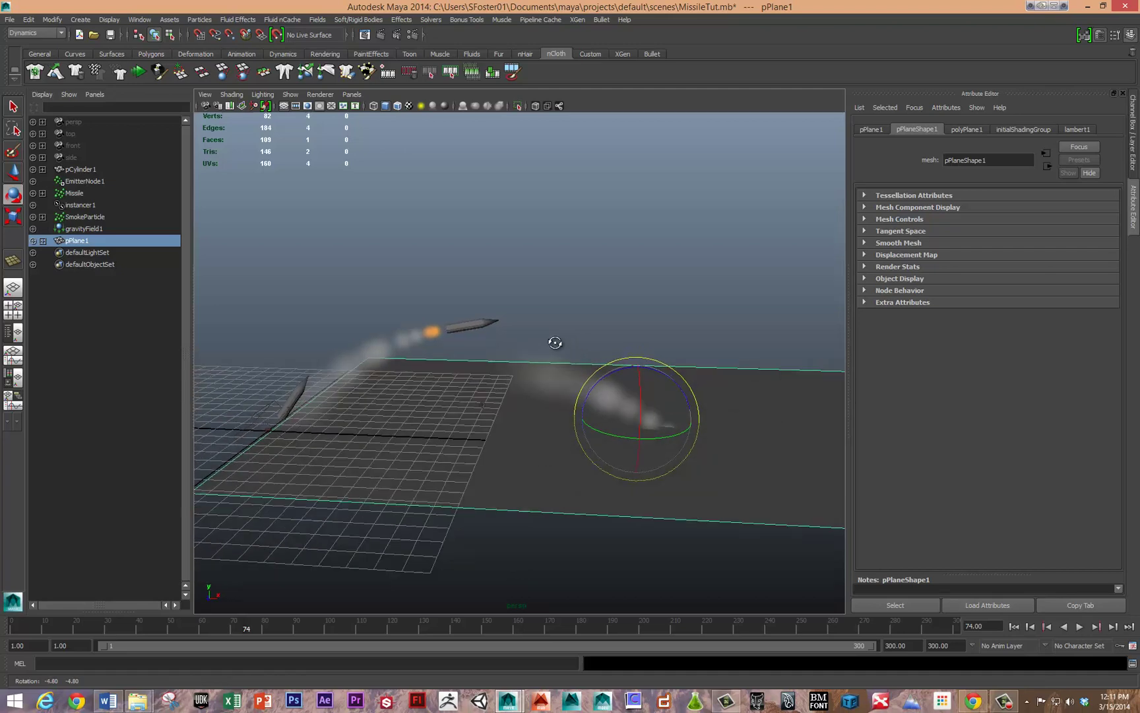